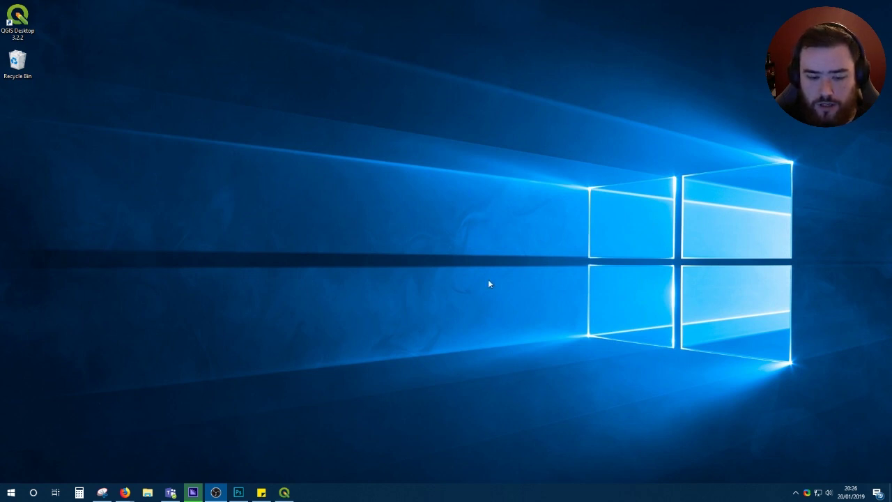
{"action": "left_click", "coordinate": [284, 491]}
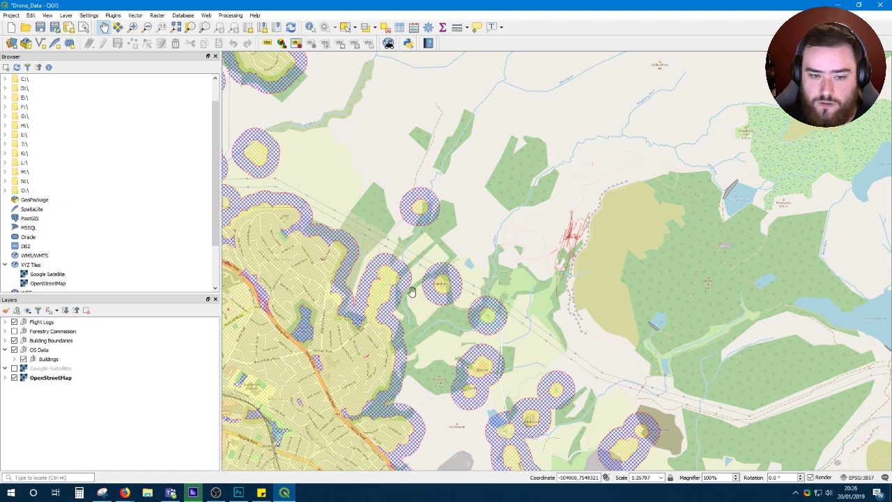
{"action": "left_click_drag", "start_coordinate": [464, 344], "coordinate": [508, 345]}
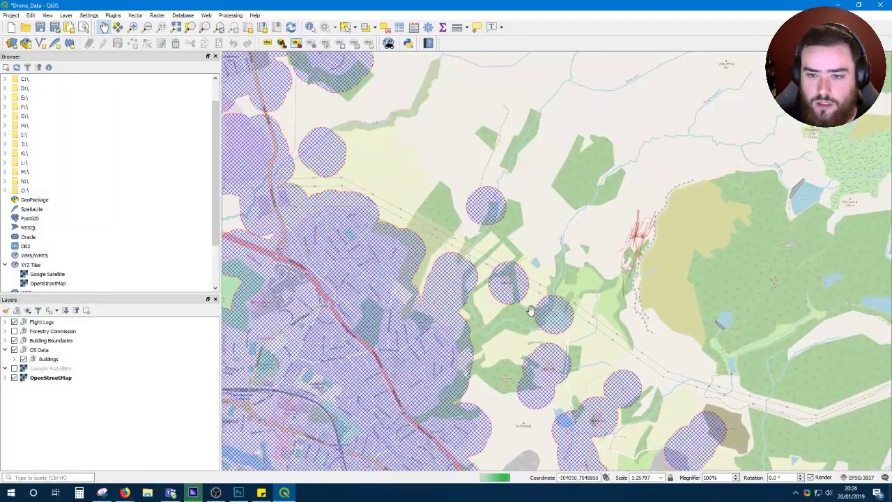
{"action": "left_click_drag", "start_coordinate": [548, 243], "coordinate": [481, 255]}
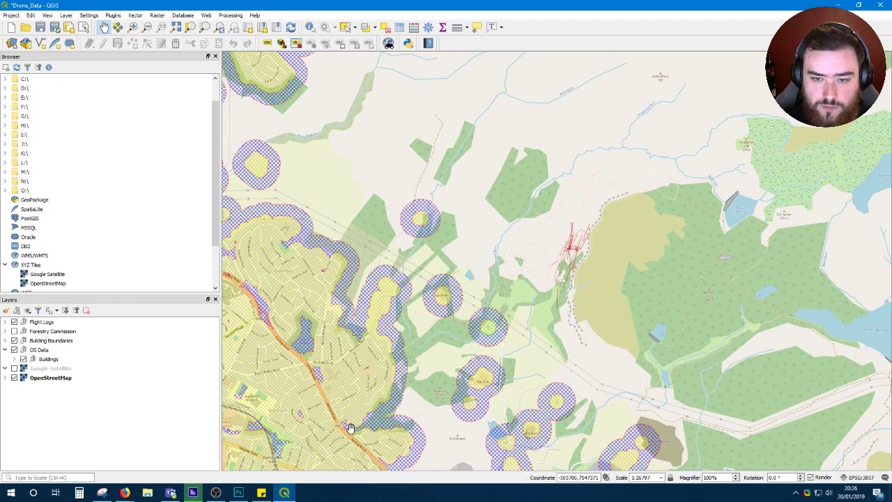
Step: Search Google for 'QGIS' in Firefox
{"action": "mouse_move", "coordinate": [124, 492]}
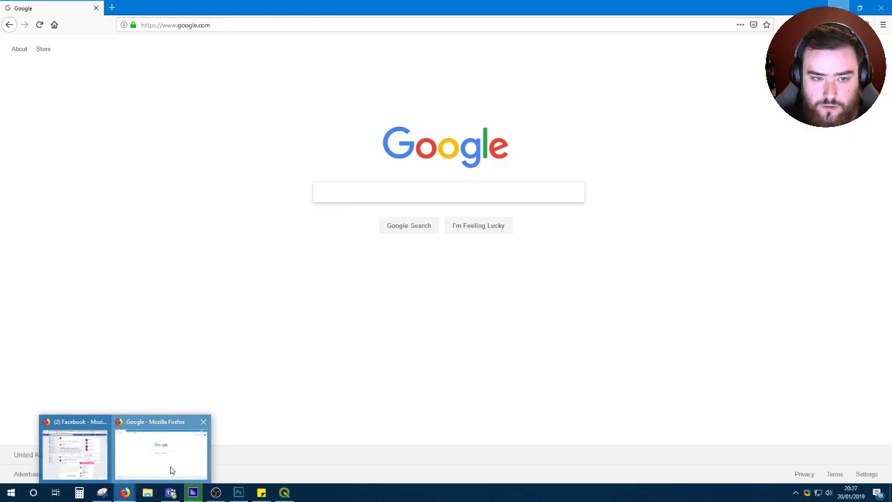
{"action": "left_click", "coordinate": [170, 469]}
{"action": "left_click", "coordinate": [406, 191]}
{"action": "type", "text": "QGIS"}
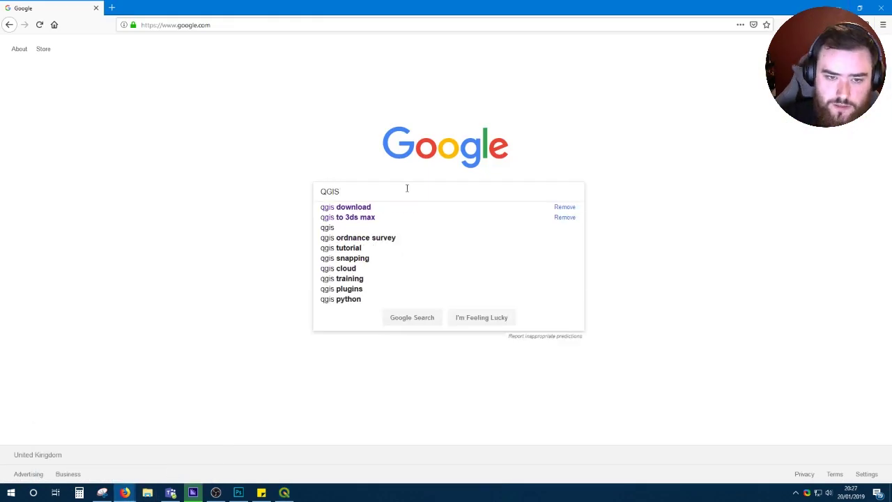
{"action": "key", "text": "Return"}
Step: Open qgis.org's download page and scroll to the Windows installers
{"action": "left_click", "coordinate": [169, 121]}
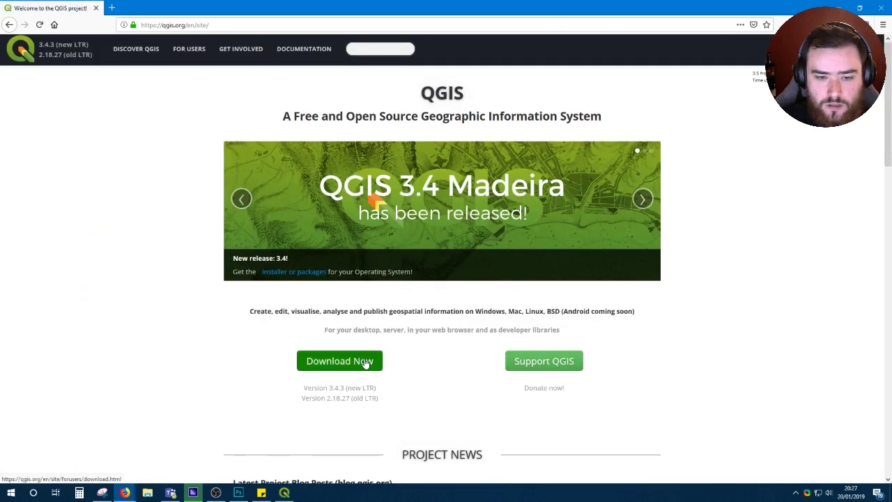
{"action": "left_click", "coordinate": [362, 361]}
{"action": "scroll", "coordinate": [445, 335], "scroll_direction": "down", "scroll_amount": 2}
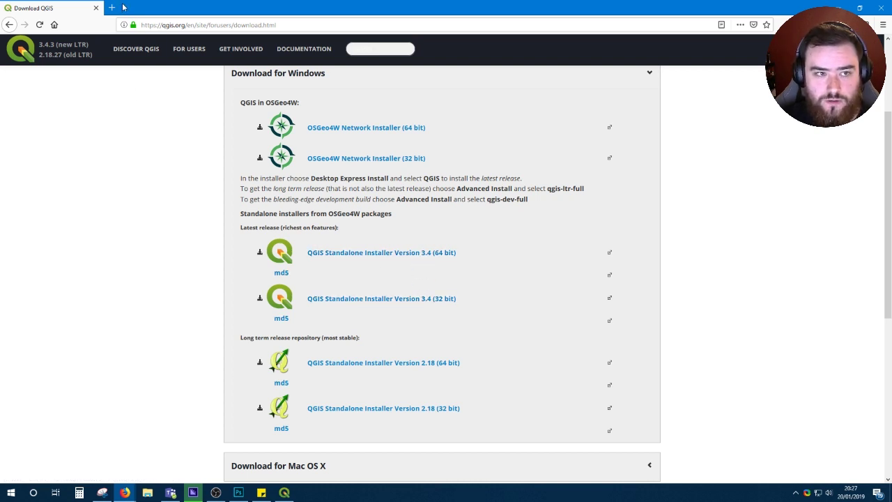
Step: Search Google for 'ordnance survey opendata' from the address bar
{"action": "left_click", "coordinate": [209, 25]}
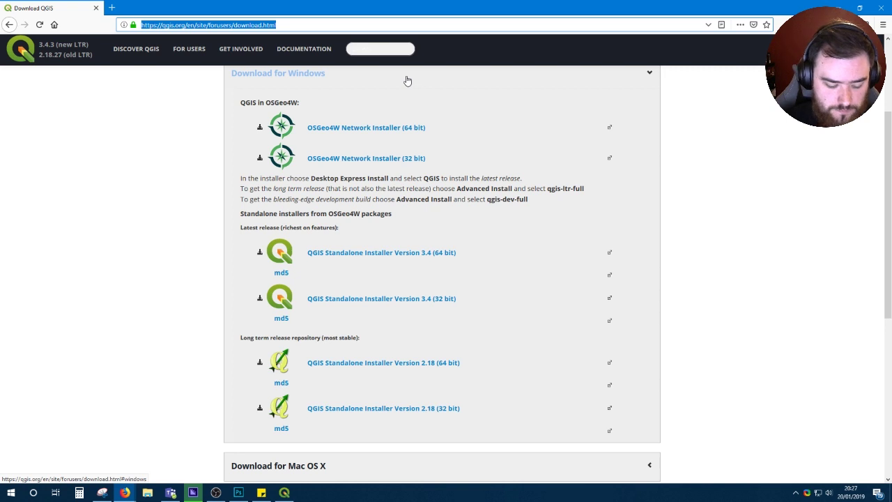
{"action": "type", "text": "ordnance"}
{"action": "key", "text": "Down"}
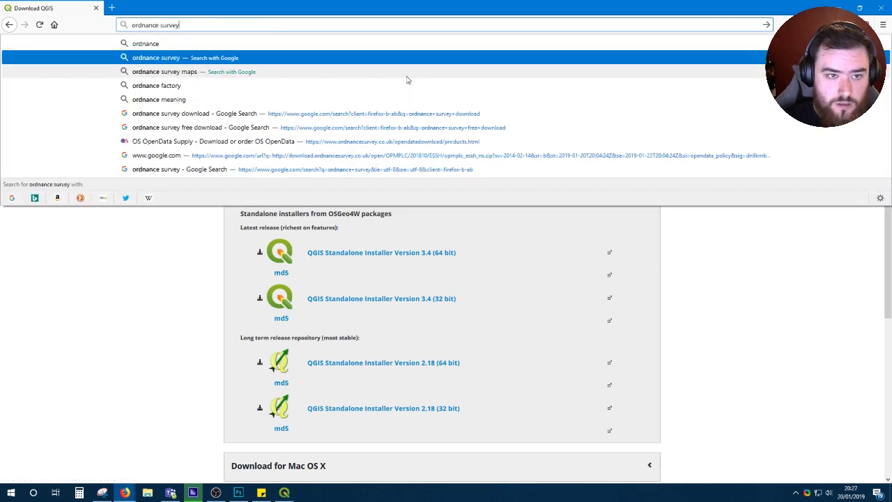
{"action": "type", "text": "op"}
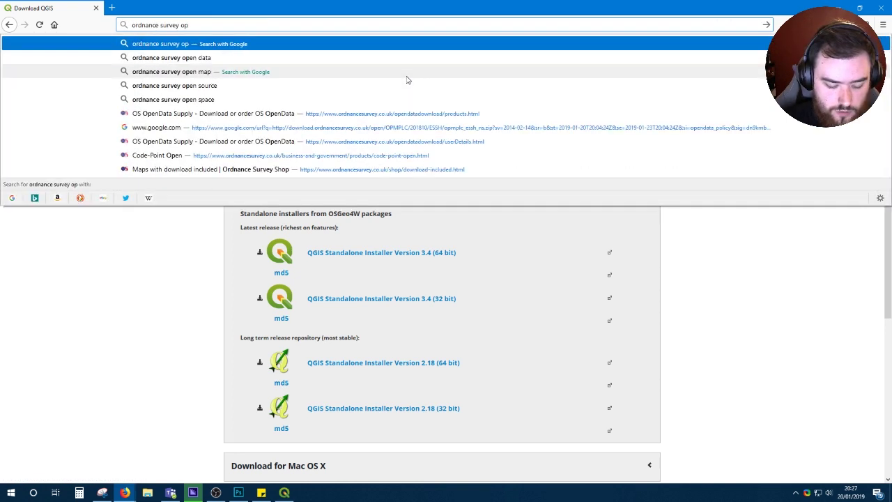
{"action": "type", "text": "endata"}
{"action": "key", "text": "Return"}
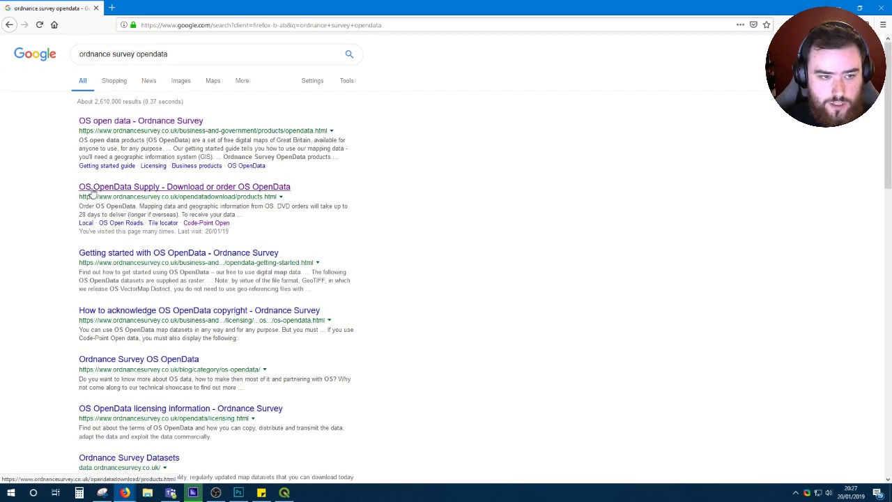
Step: Open the OS OpenData Supply page and set OS Open Greenspace's format to ESRI® Shape
{"action": "left_click", "coordinate": [237, 193]}
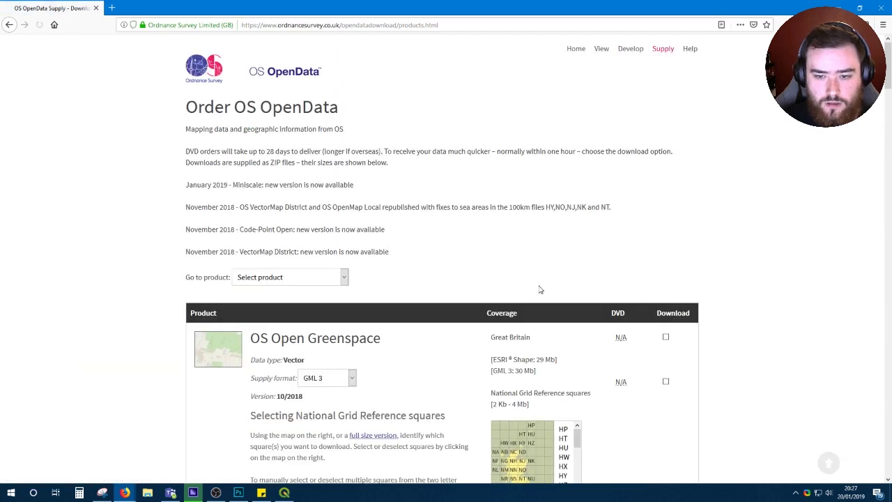
{"action": "scroll", "coordinate": [460, 223], "scroll_direction": "down", "scroll_amount": 3}
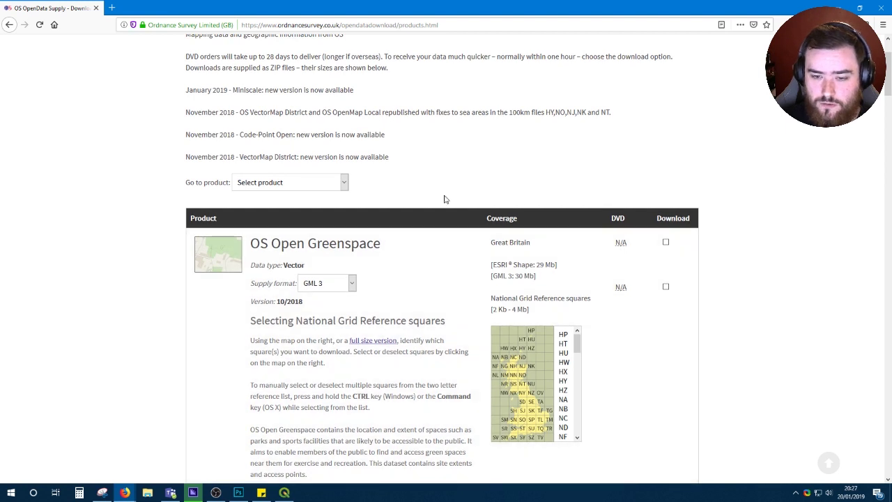
{"action": "left_click", "coordinate": [353, 285]}
{"action": "left_click", "coordinate": [342, 309]}
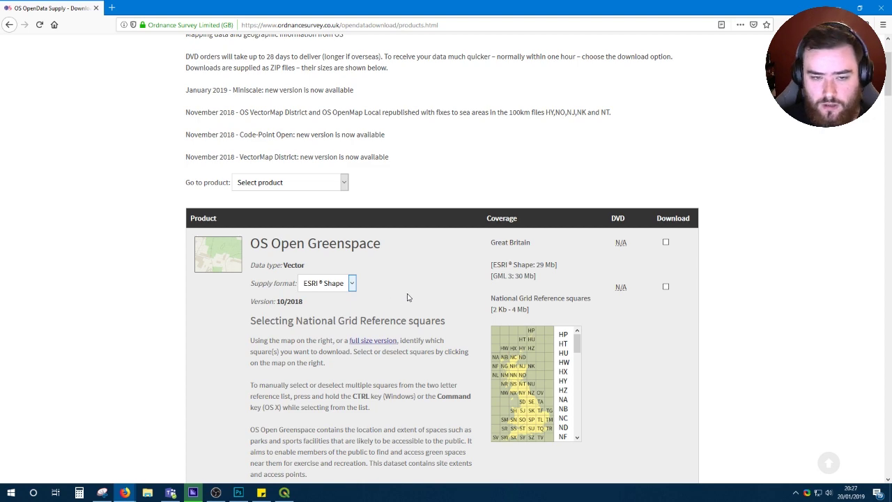
{"action": "scroll", "coordinate": [375, 284], "scroll_direction": "down", "scroll_amount": 6}
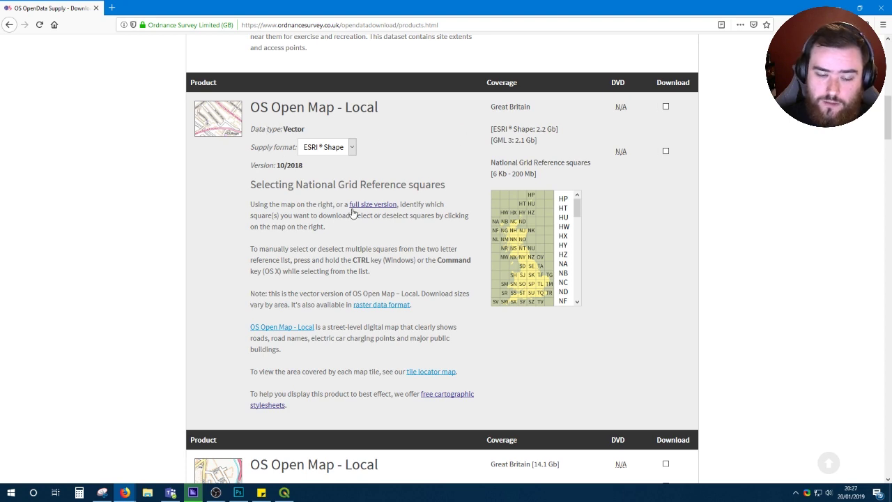
{"action": "scroll", "coordinate": [412, 262], "scroll_direction": "down", "scroll_amount": 5}
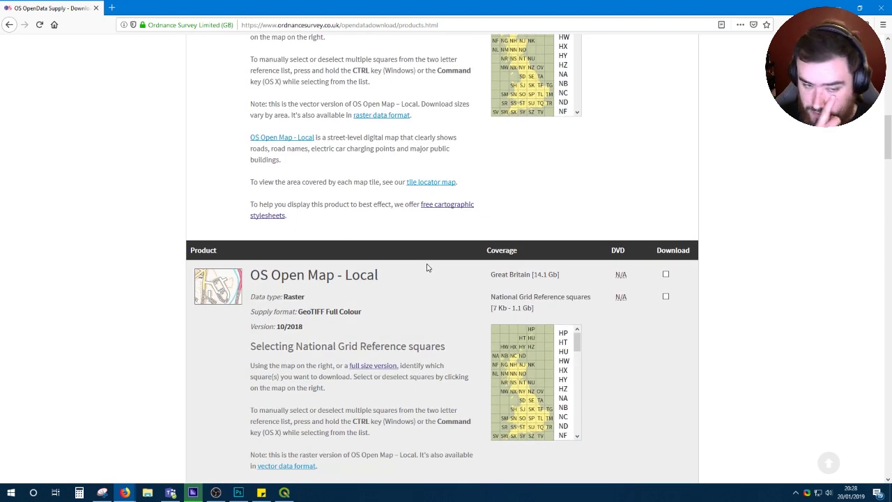
Step: Keep ESRI® Shape for OS Open Map - Local and select only grid square NS
{"action": "scroll", "coordinate": [390, 328], "scroll_direction": "up", "scroll_amount": 6}
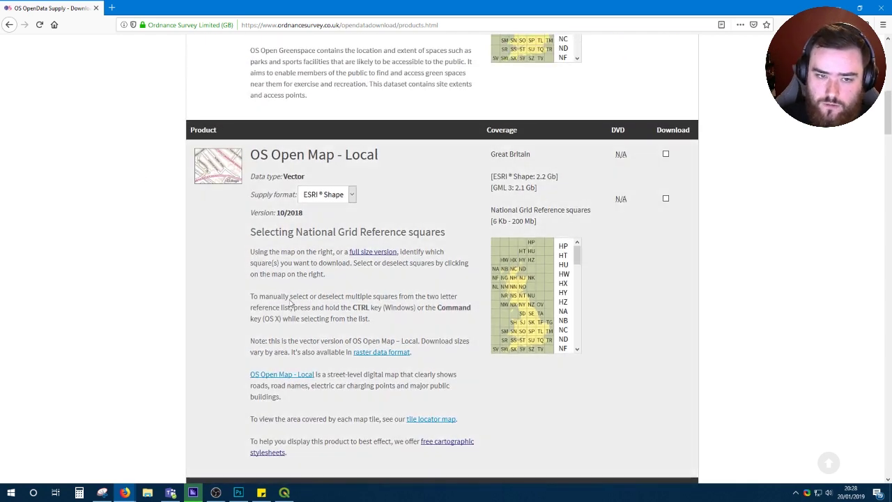
{"action": "left_click", "coordinate": [352, 195]}
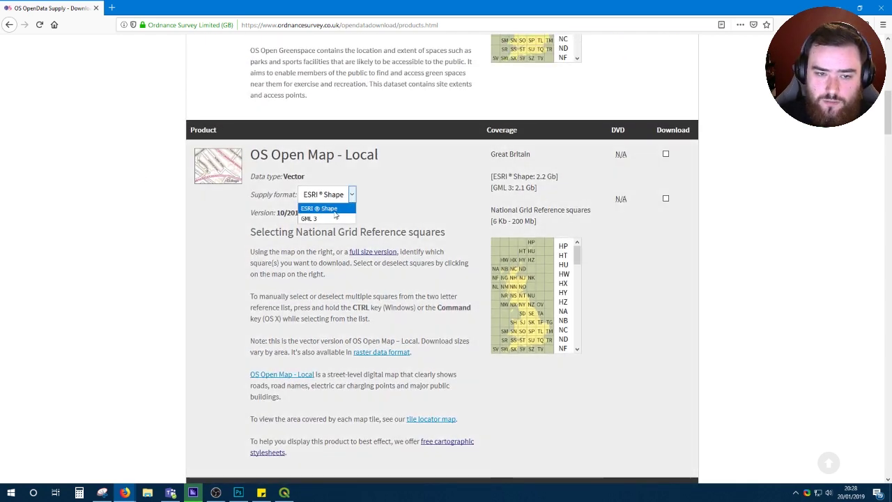
{"action": "left_click", "coordinate": [332, 210]}
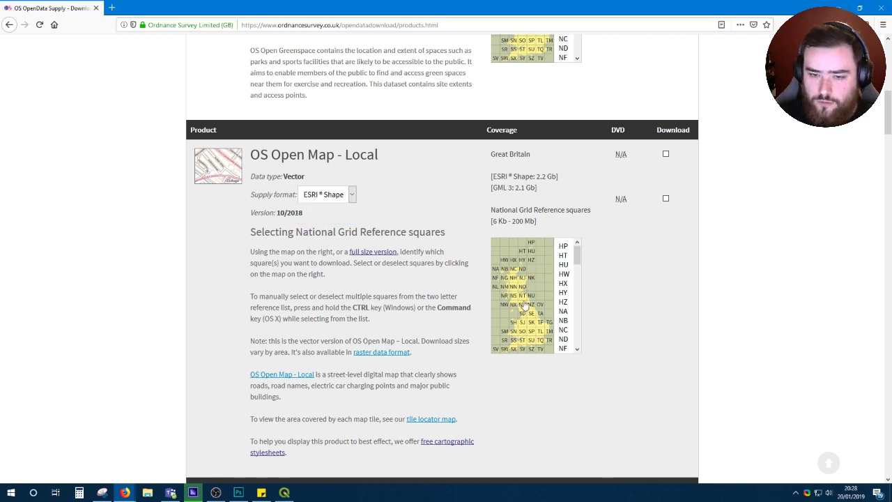
{"action": "left_click", "coordinate": [531, 243]}
{"action": "left_click", "coordinate": [531, 250]}
{"action": "left_click", "coordinate": [531, 243]}
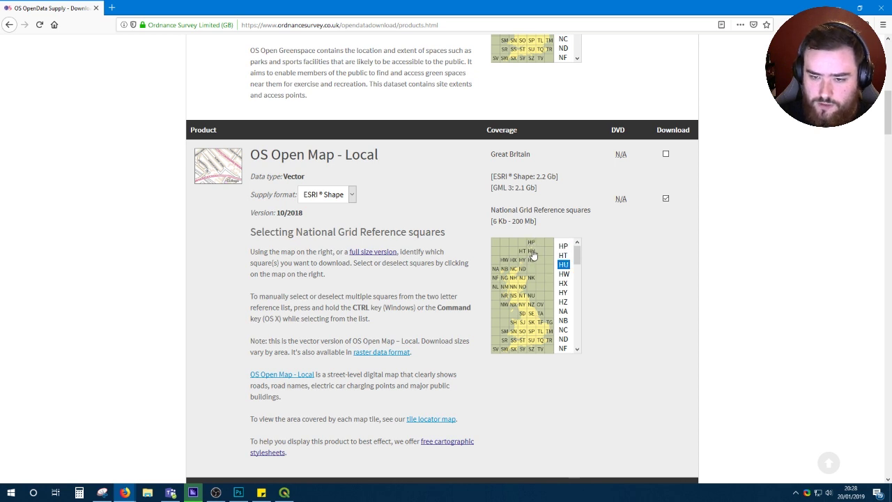
{"action": "left_click", "coordinate": [531, 250]}
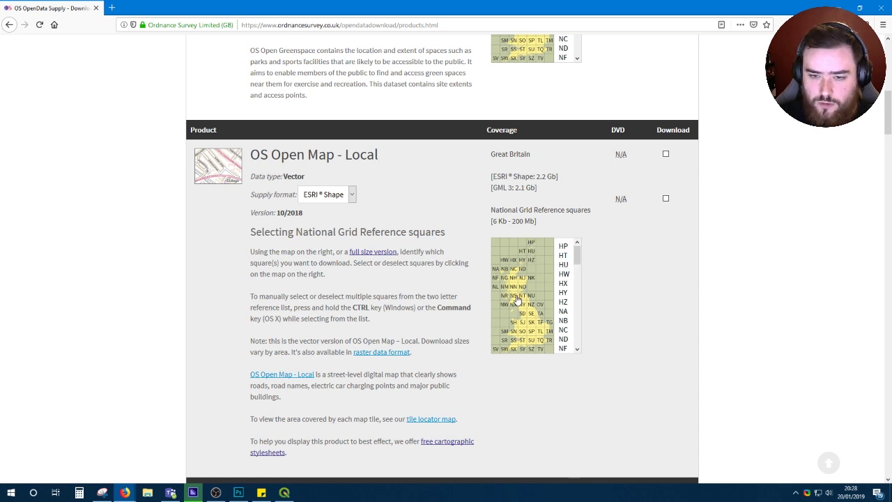
{"action": "left_click", "coordinate": [516, 297]}
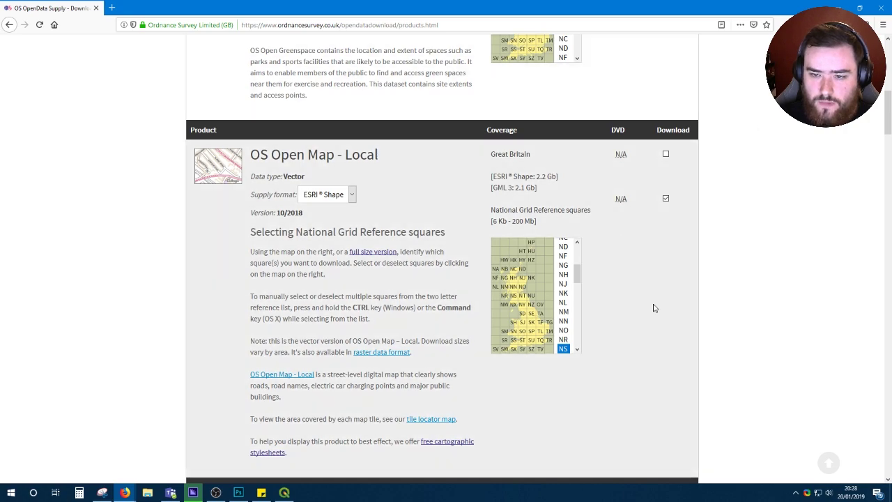
Step: Continue to the order details form with square NS selected
{"action": "scroll", "coordinate": [779, 293], "scroll_direction": "down", "scroll_amount": 4}
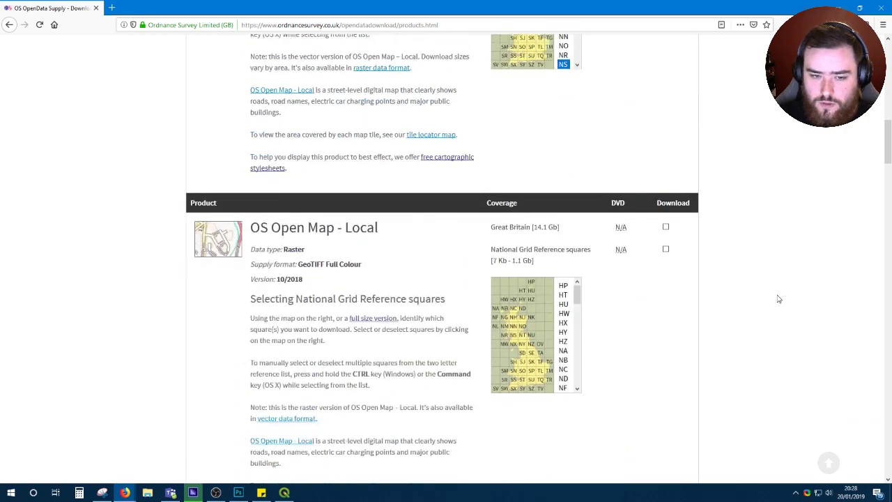
{"action": "scroll", "coordinate": [788, 195], "scroll_direction": "down", "scroll_amount": 20}
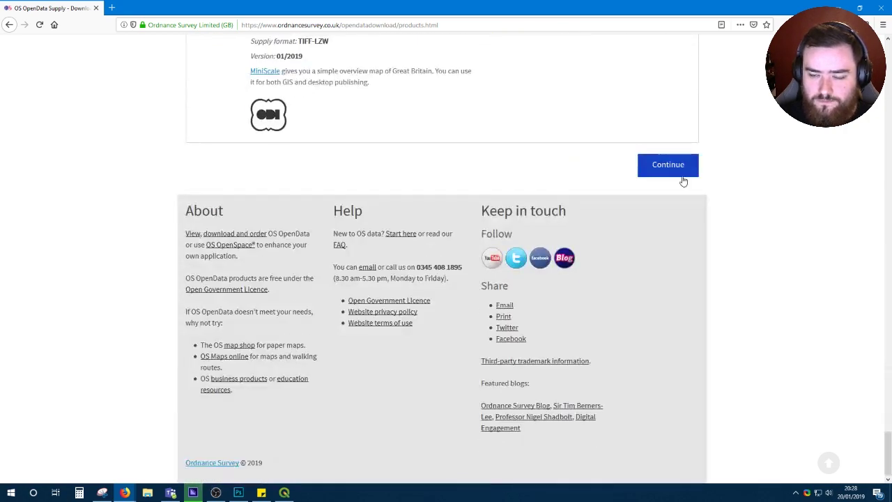
{"action": "left_click", "coordinate": [681, 174]}
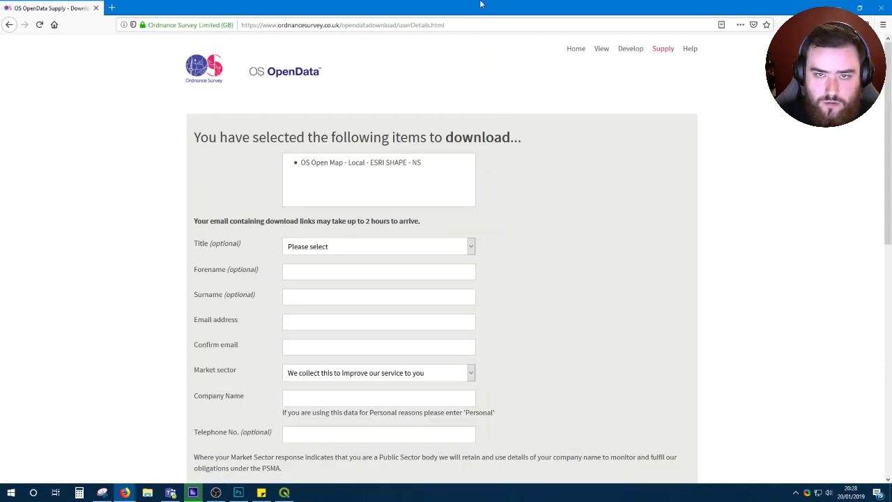
{"action": "scroll", "coordinate": [527, 197], "scroll_direction": "down", "scroll_amount": 1}
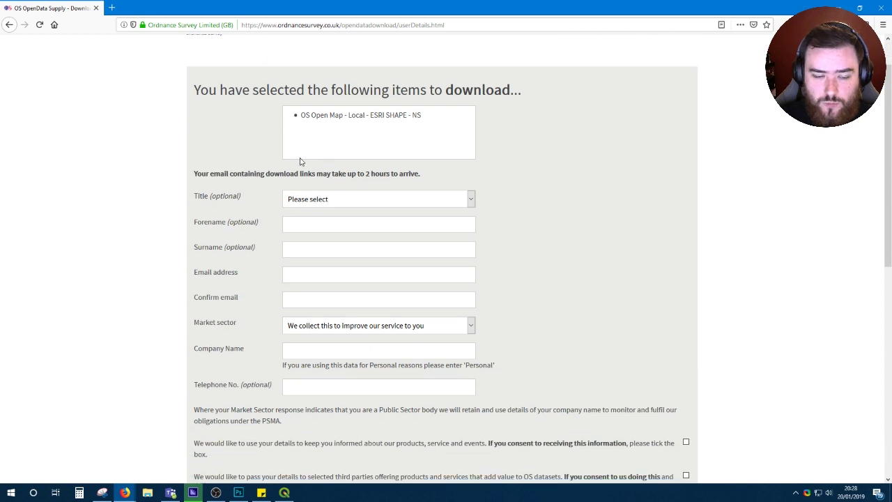
{"action": "scroll", "coordinate": [348, 374], "scroll_direction": "down", "scroll_amount": 3}
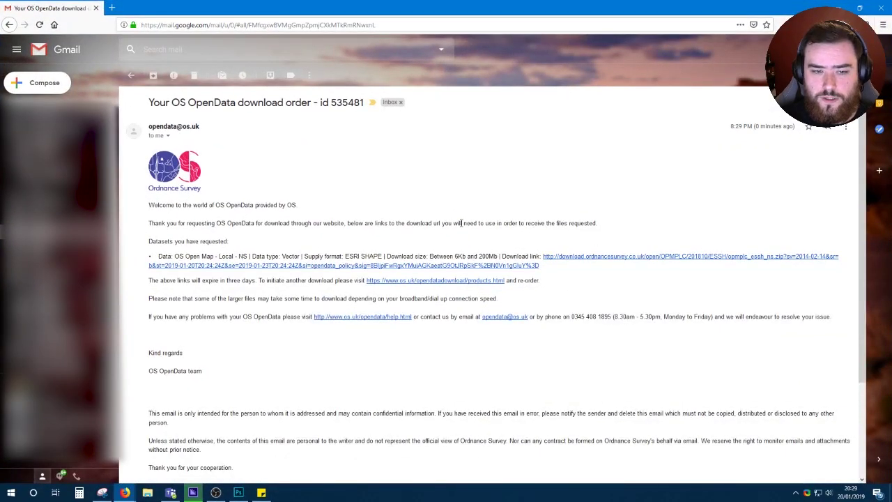
Step: Save opmplc_essh_ns.zip from the email's download link into the Downloads\QGIS folder
{"action": "left_click", "coordinate": [601, 258]}
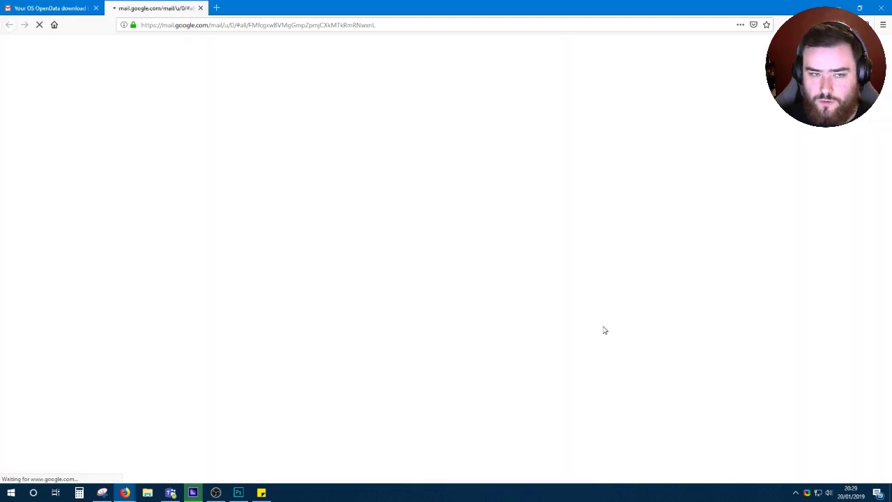
{"action": "left_click", "coordinate": [139, 137]}
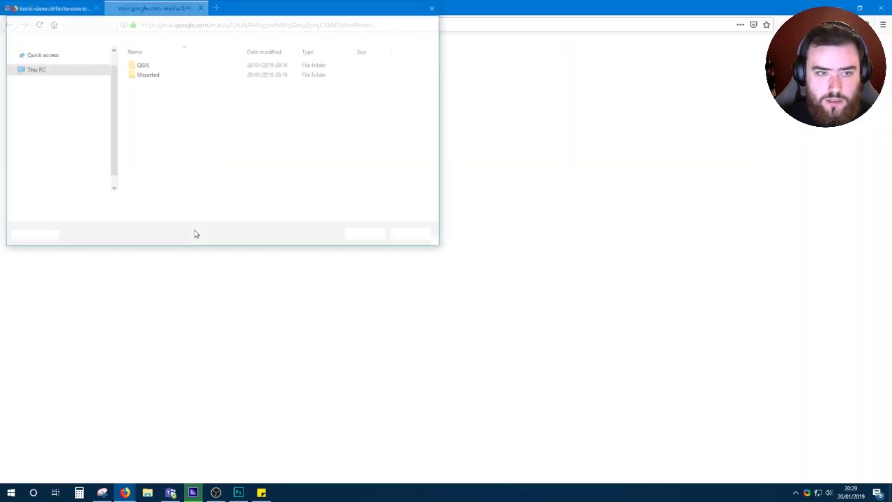
{"action": "double_click", "coordinate": [167, 66]}
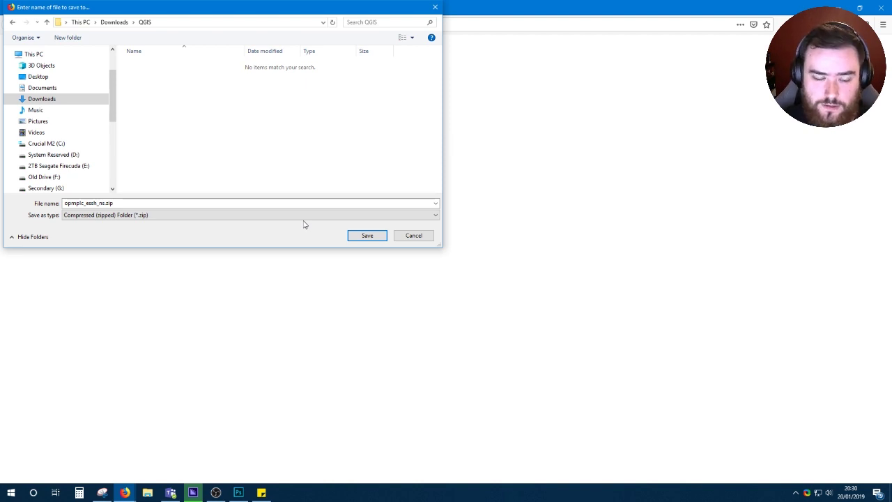
{"action": "key", "text": "Return"}
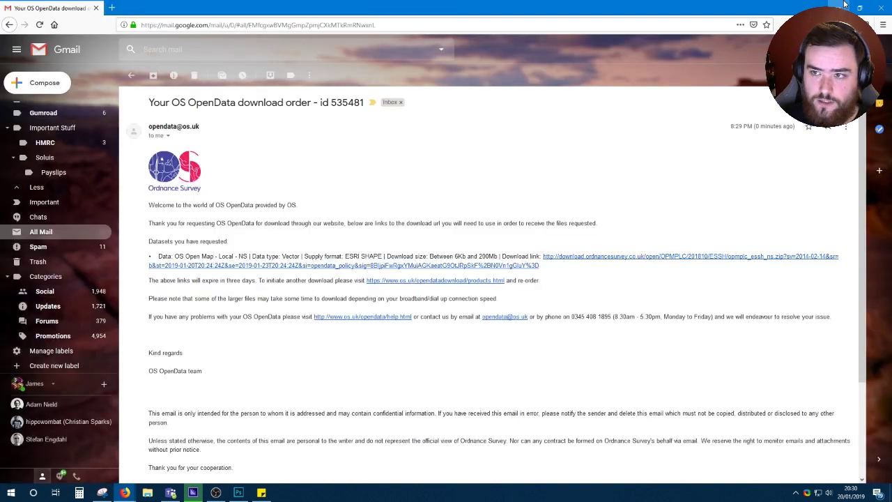
Step: Launch QGIS Desktop and start a new blank project
{"action": "left_click", "coordinate": [843, 5]}
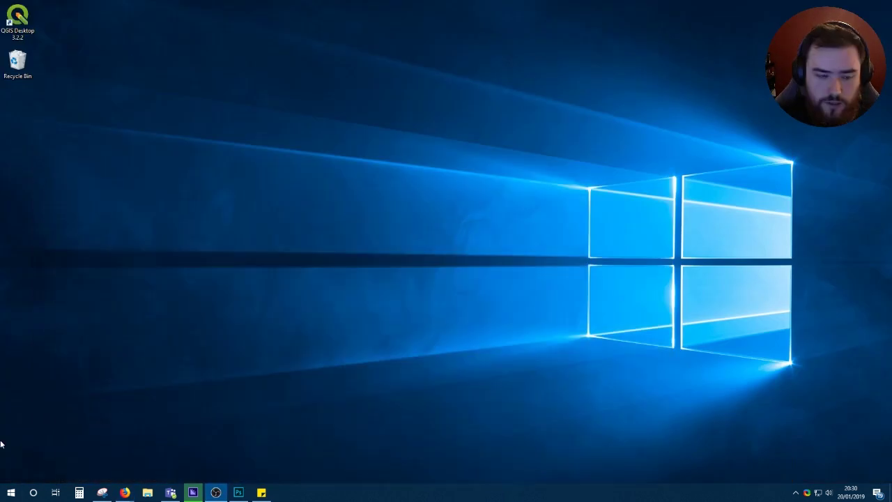
{"action": "double_click", "coordinate": [33, 19]}
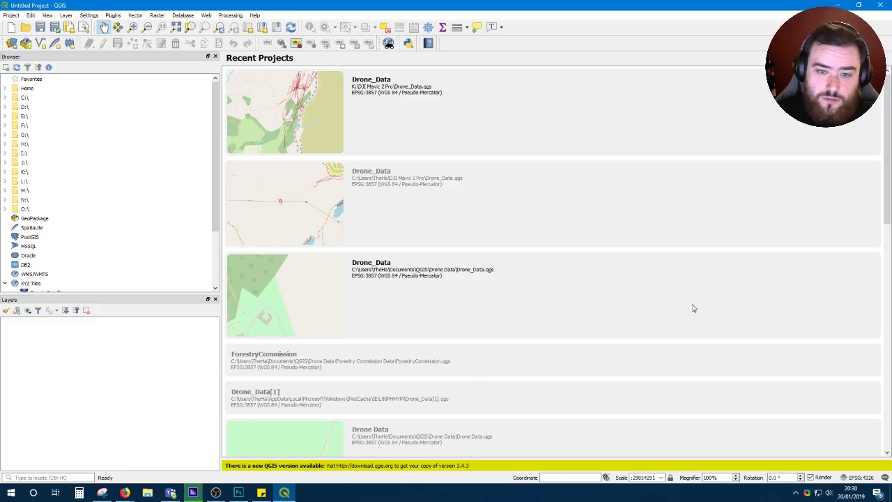
{"action": "left_click", "coordinate": [12, 30]}
Step: Add the XYZ Tiles OpenStreetMap layer and zoom the map to Dumbarton
{"action": "scroll", "coordinate": [123, 241], "scroll_direction": "down", "scroll_amount": 3}
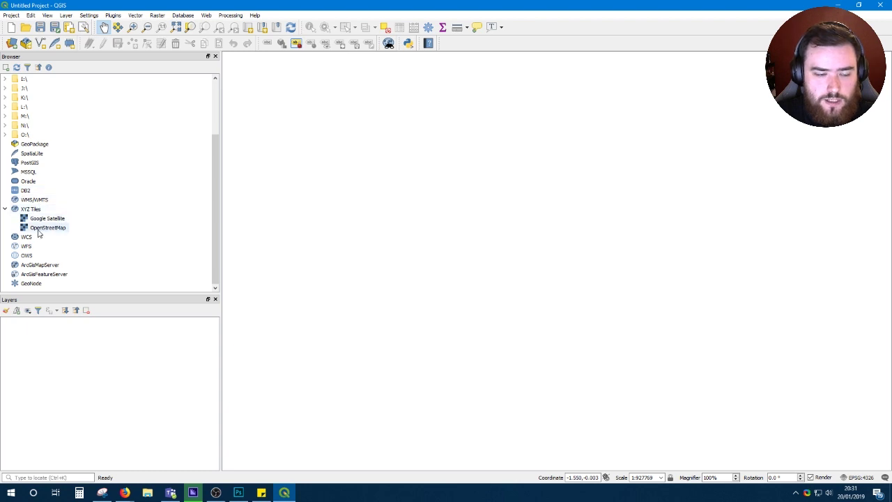
{"action": "left_click_drag", "start_coordinate": [39, 233], "coordinate": [74, 367]}
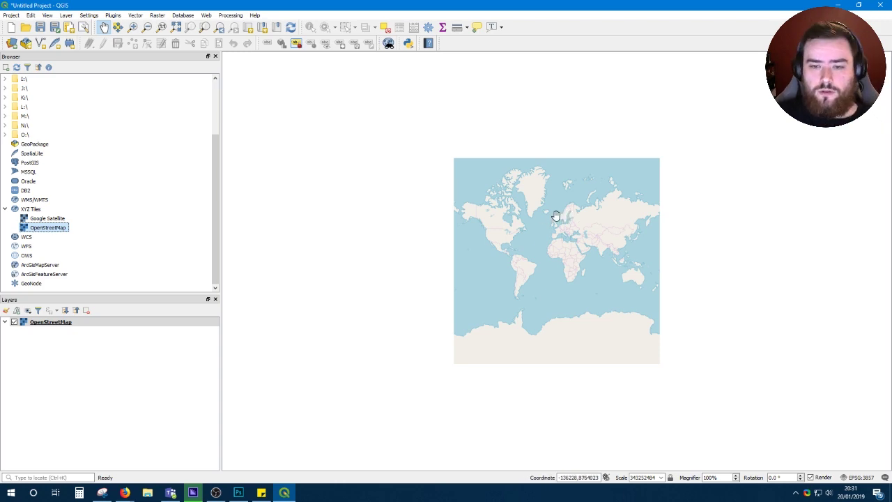
{"action": "scroll", "coordinate": [570, 214], "scroll_direction": "up", "scroll_amount": 5}
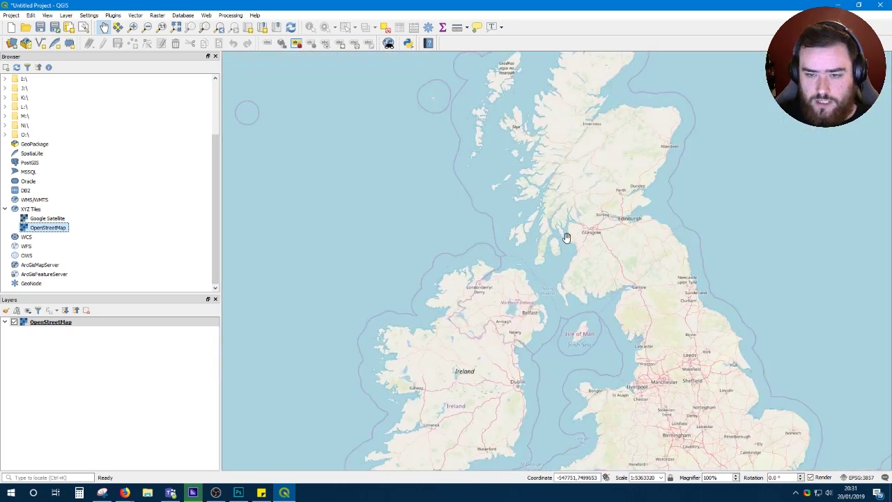
{"action": "scroll", "coordinate": [554, 230], "scroll_direction": "up", "scroll_amount": 5}
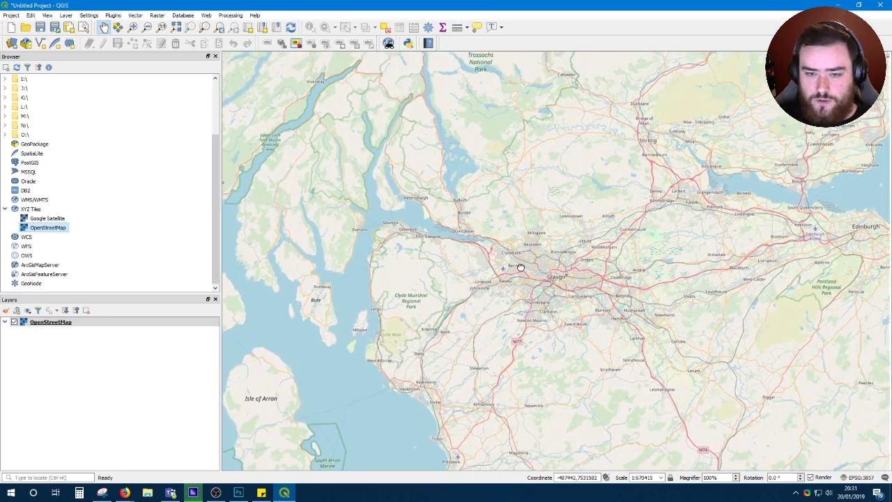
{"action": "left_click_drag", "start_coordinate": [519, 267], "coordinate": [515, 281]}
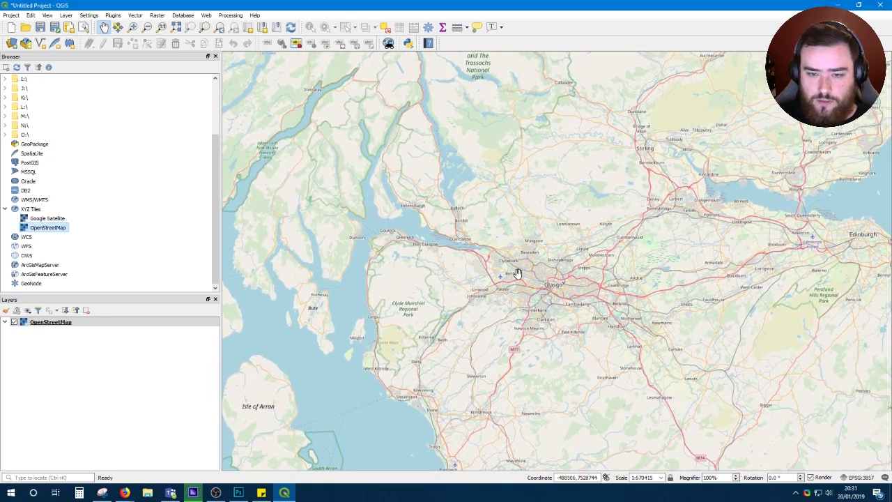
{"action": "scroll", "coordinate": [468, 246], "scroll_direction": "up", "scroll_amount": 1}
{"action": "scroll", "coordinate": [490, 269], "scroll_direction": "up", "scroll_amount": 1}
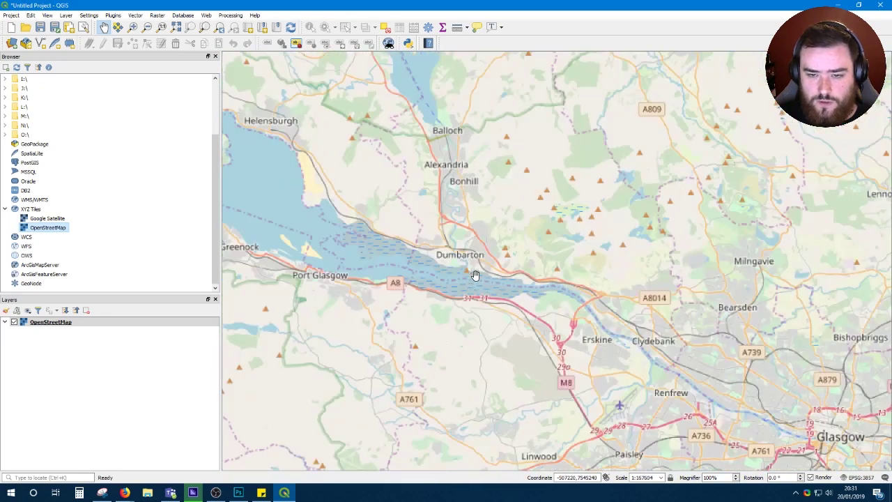
{"action": "left_click_drag", "start_coordinate": [484, 285], "coordinate": [491, 298]}
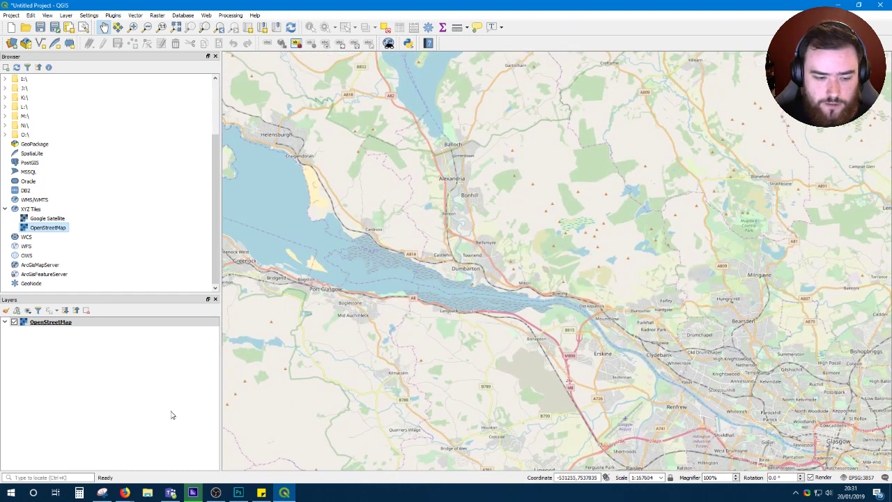
Step: Extract the downloaded zip in Downloads\QGIS into its own folder with 7-Zip
{"action": "left_click", "coordinate": [147, 492]}
{"action": "left_click", "coordinate": [345, 270]}
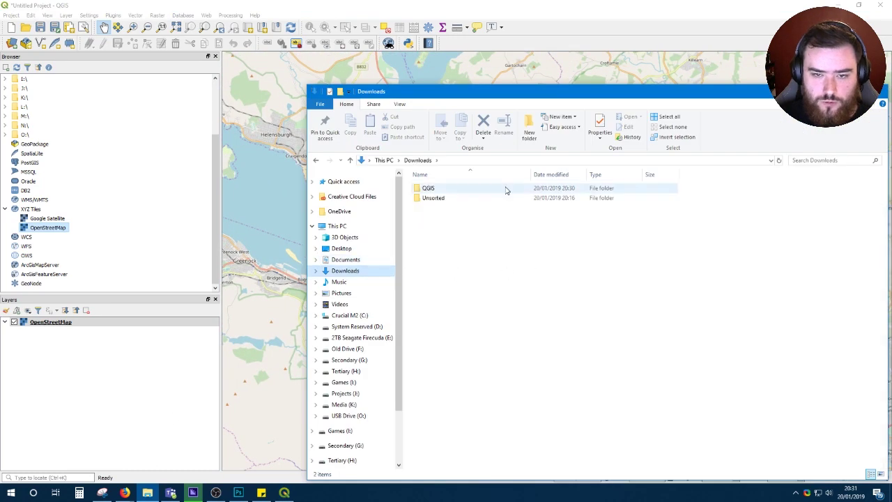
{"action": "double_click", "coordinate": [464, 188]}
{"action": "right_click", "coordinate": [466, 188]}
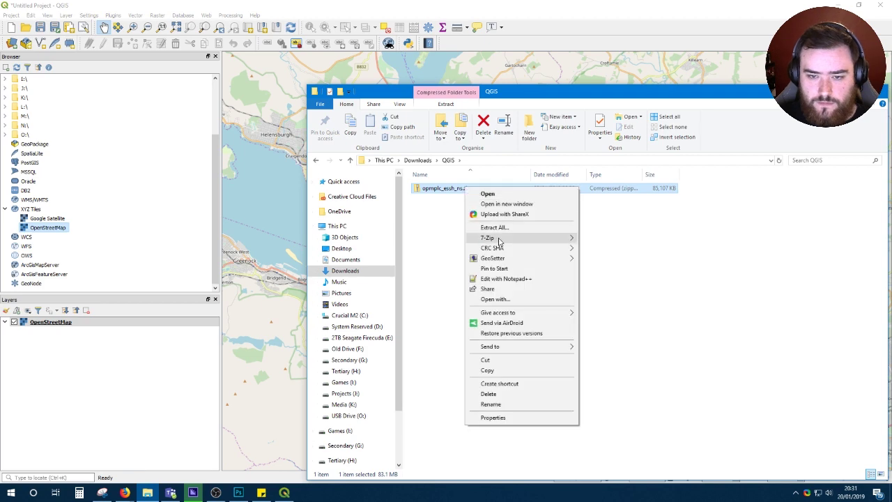
{"action": "mouse_move", "coordinate": [501, 238]}
{"action": "left_click", "coordinate": [622, 279]}
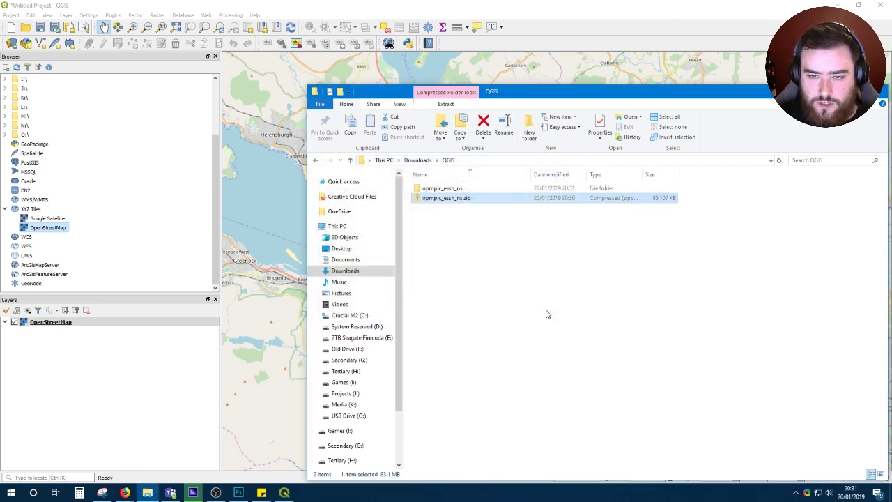
Step: Add NS_Building.shp from the extracted data folder as a QGIS layer
{"action": "double_click", "coordinate": [453, 189]}
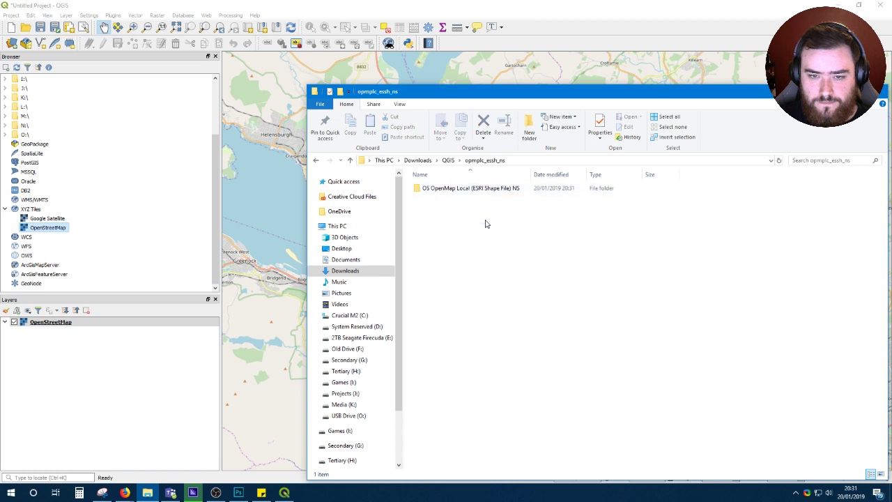
{"action": "double_click", "coordinate": [454, 189]}
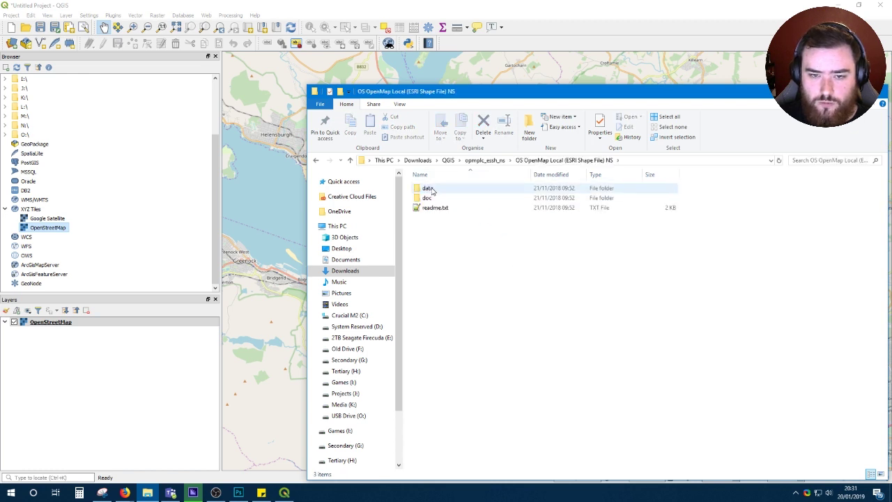
{"action": "double_click", "coordinate": [452, 191]}
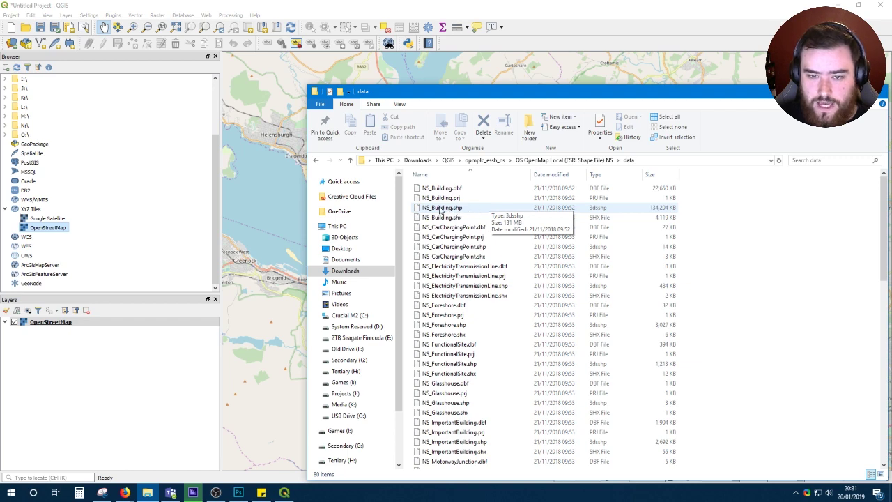
{"action": "mouse_move", "coordinate": [440, 209]}
{"action": "left_mouse_down"}
{"action": "mouse_move", "coordinate": [460, 209]}
{"action": "mouse_move", "coordinate": [87, 410]}
{"action": "mouse_move", "coordinate": [91, 399]}
{"action": "left_mouse_up"}
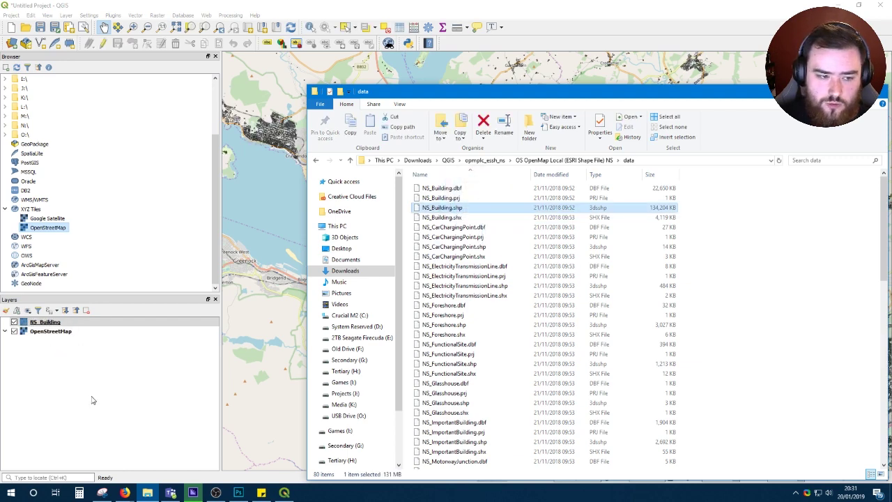
Step: Frame the countryside north-east of Dumbarton in QGIS and select the NS_Building layer
{"action": "left_click", "coordinate": [91, 399]}
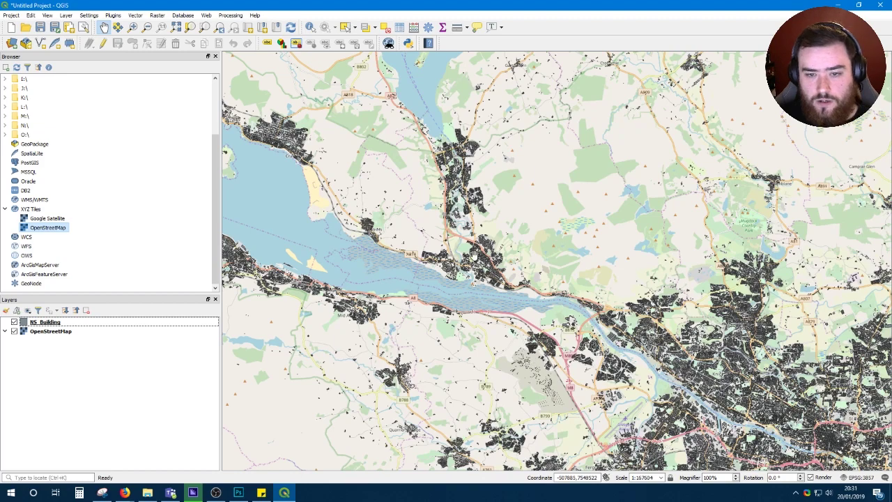
{"action": "scroll", "coordinate": [474, 254], "scroll_direction": "up", "scroll_amount": 4}
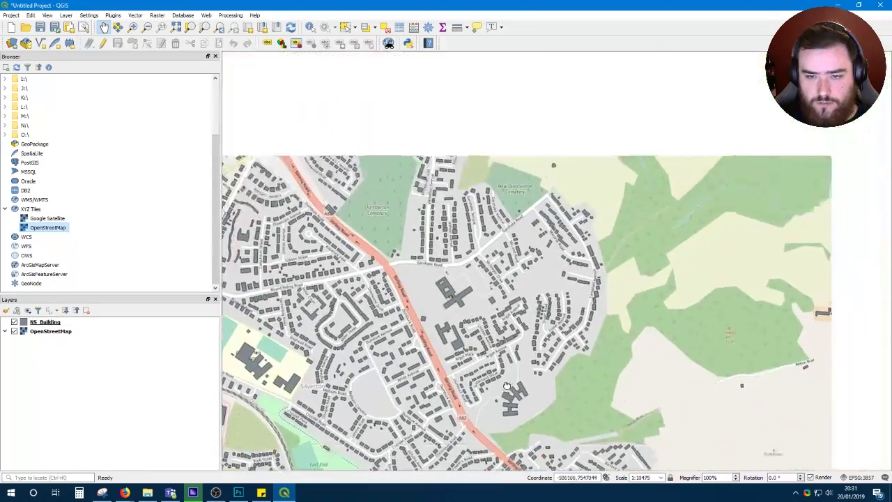
{"action": "left_click_drag", "start_coordinate": [493, 215], "coordinate": [456, 365]}
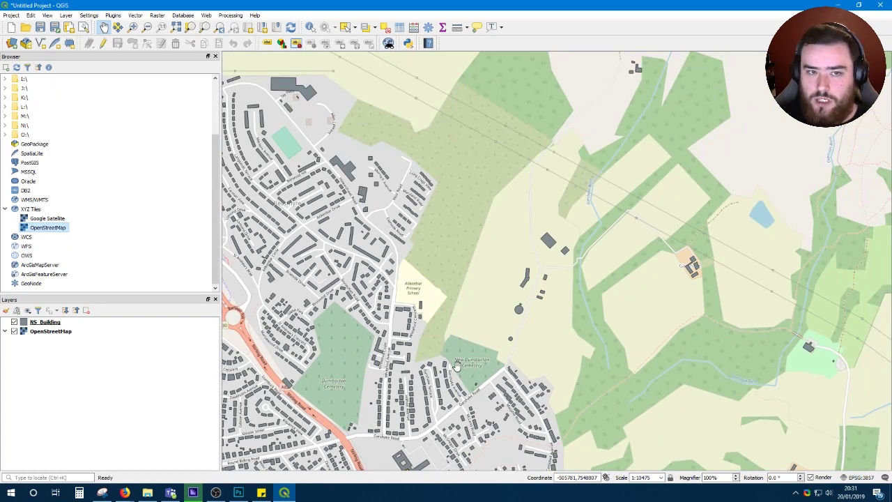
{"action": "scroll", "coordinate": [460, 367], "scroll_direction": "down", "scroll_amount": 1}
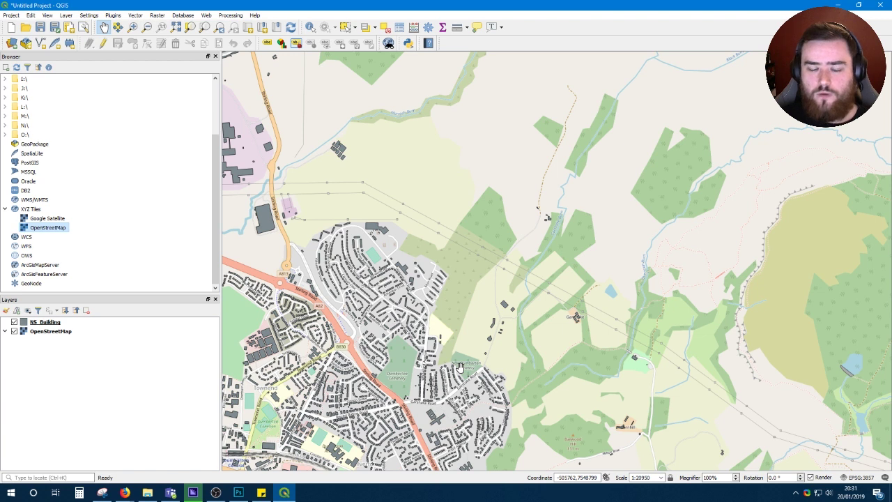
{"action": "left_click", "coordinate": [51, 325]}
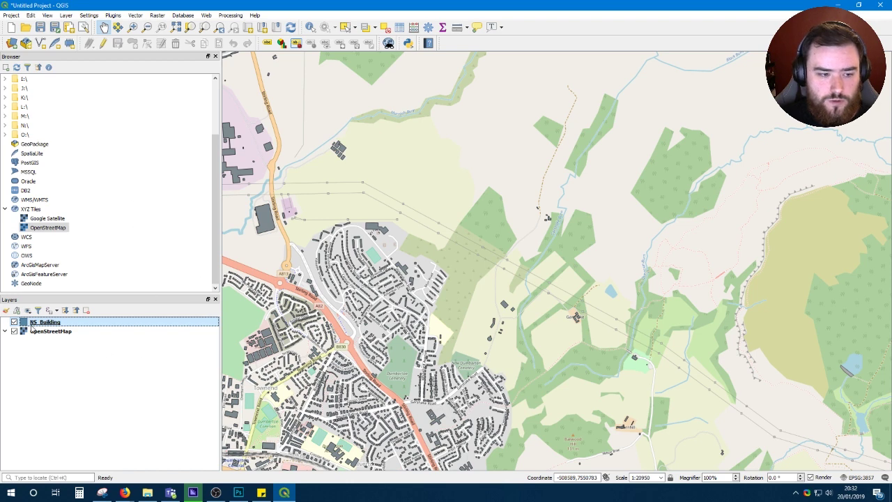
Step: Buffer NS_Building by 50 m with dissolved output via Vector > Geoprocessing Tools > Buffer
{"action": "left_click", "coordinate": [136, 16]}
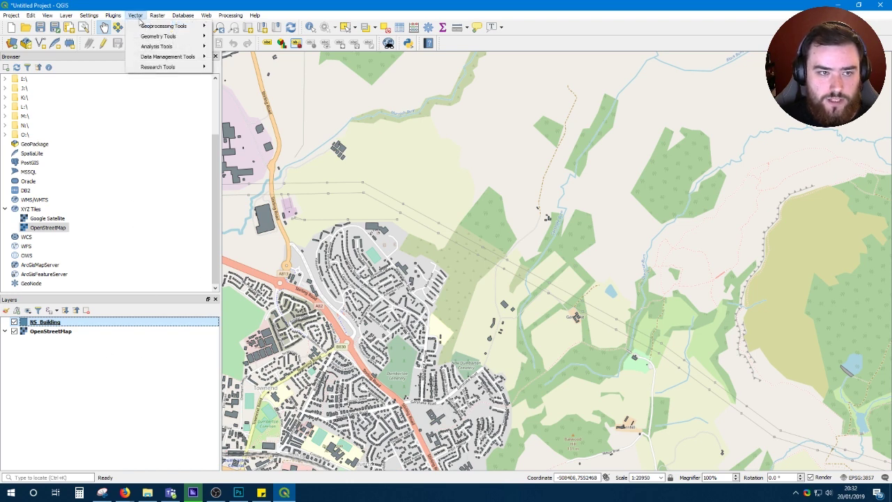
{"action": "mouse_move", "coordinate": [164, 26]}
{"action": "left_click", "coordinate": [233, 28]}
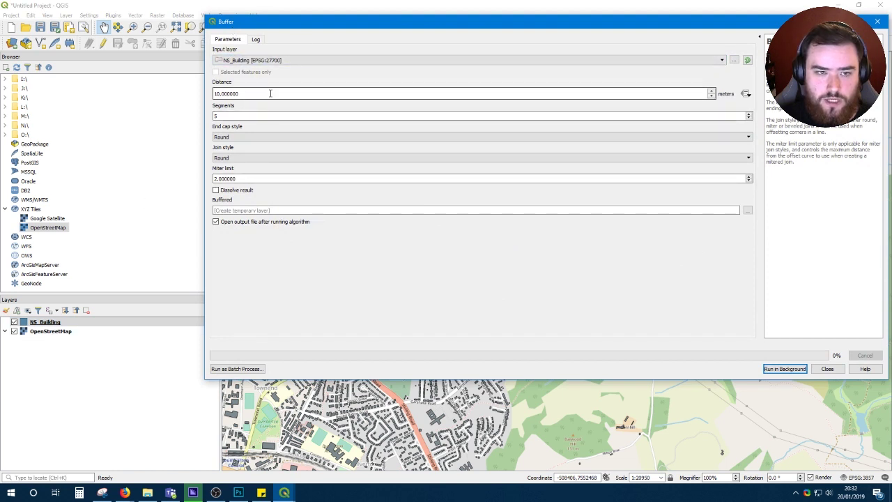
{"action": "left_click_drag", "start_coordinate": [240, 93], "coordinate": [128, 89]}
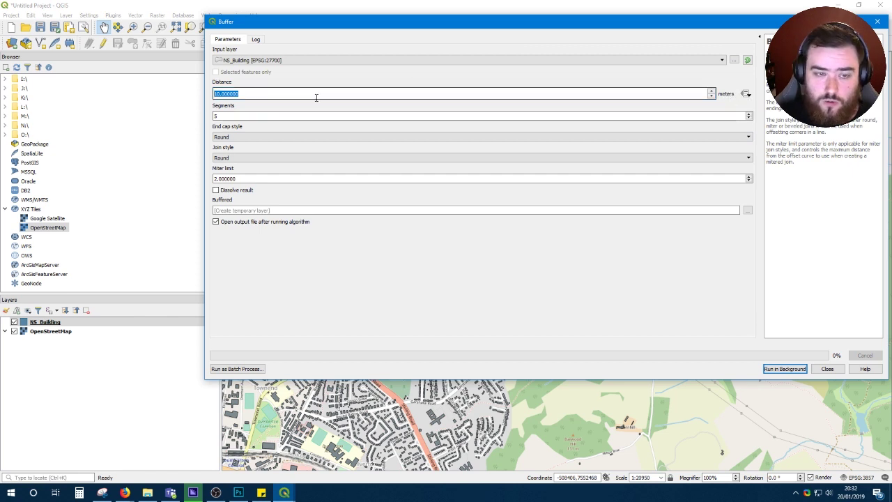
{"action": "type", "text": "50"}
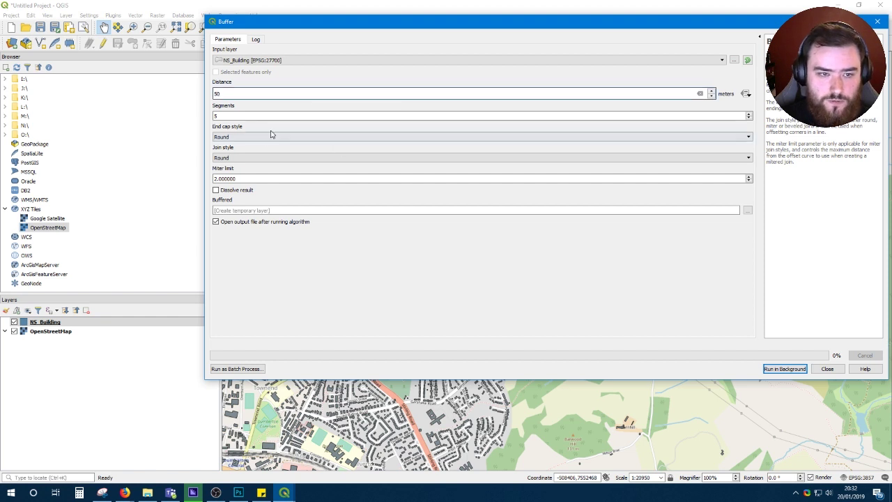
{"action": "left_click", "coordinate": [215, 191]}
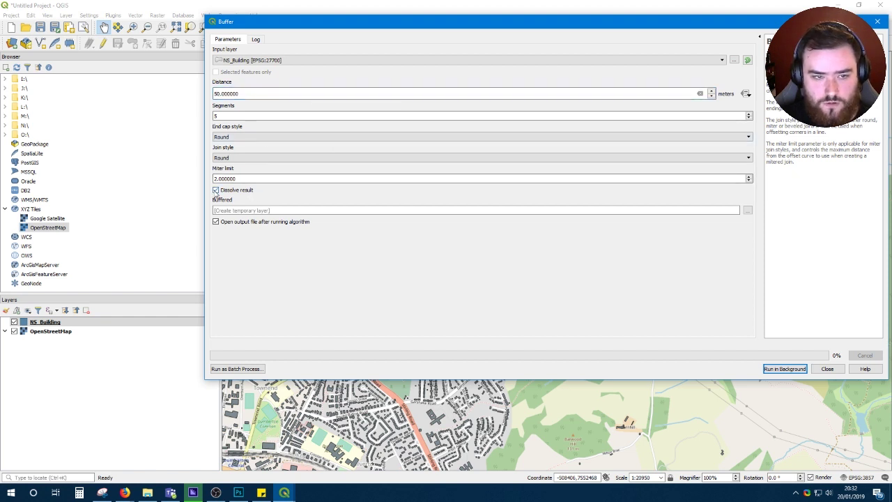
{"action": "left_click", "coordinate": [778, 369]}
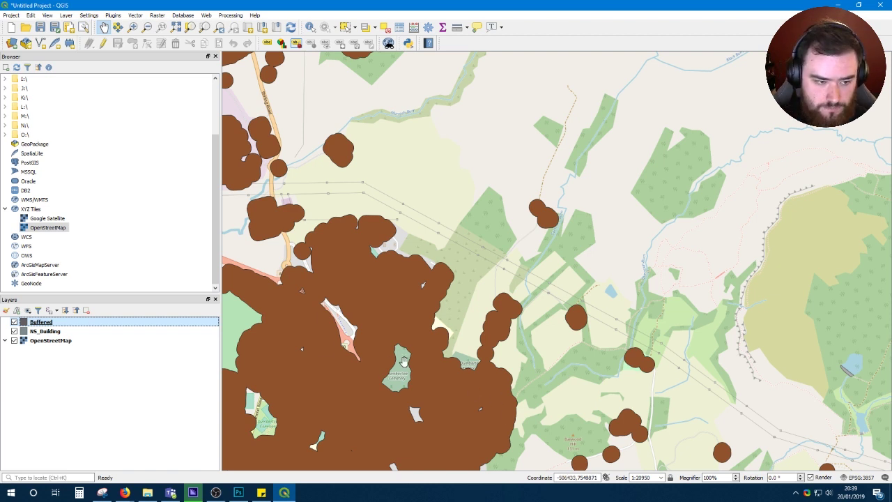
Step: Export the Buffered layer as Downloads\QGIS\50m_Boundaries.shp
{"action": "right_click", "coordinate": [57, 322]}
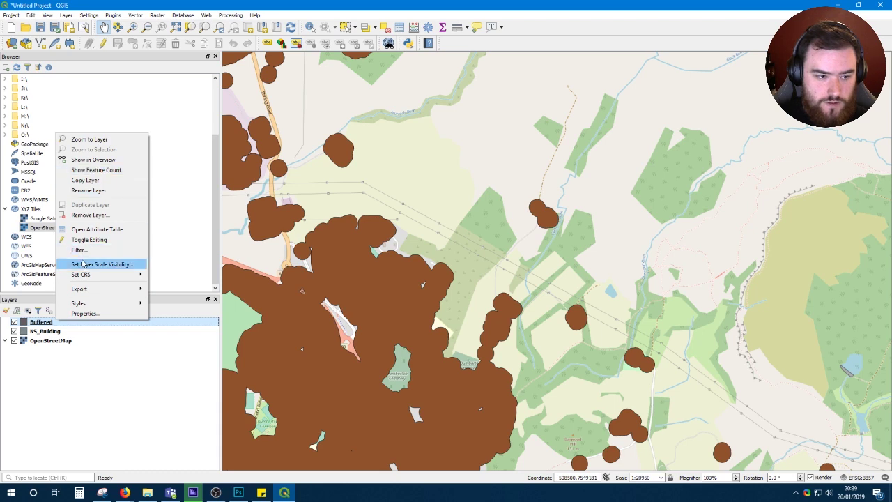
{"action": "mouse_move", "coordinate": [99, 289]}
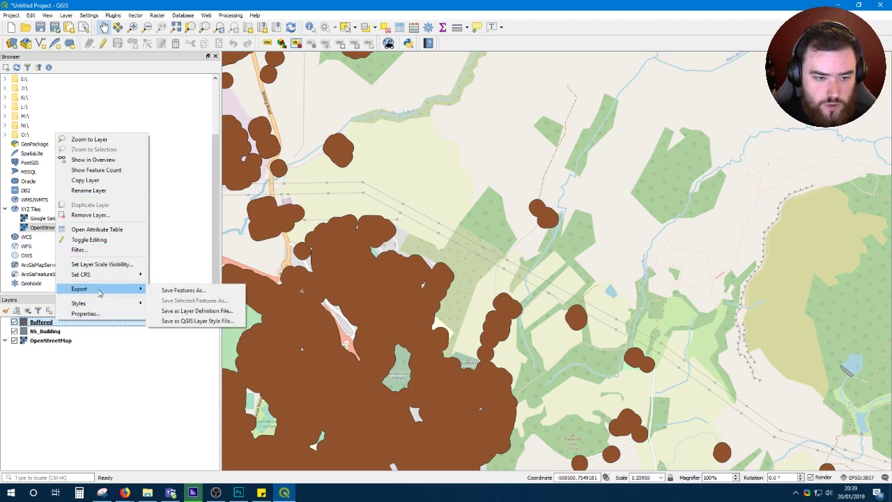
{"action": "left_click", "coordinate": [181, 293]}
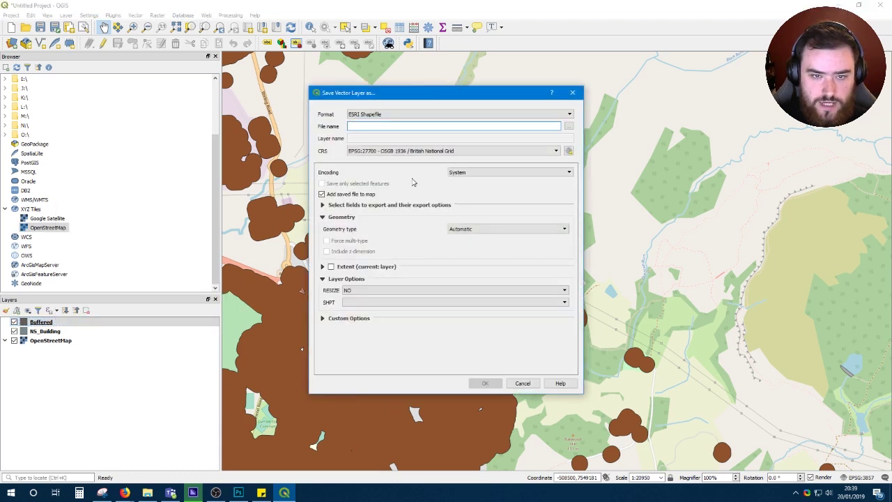
{"action": "left_click", "coordinate": [568, 125]}
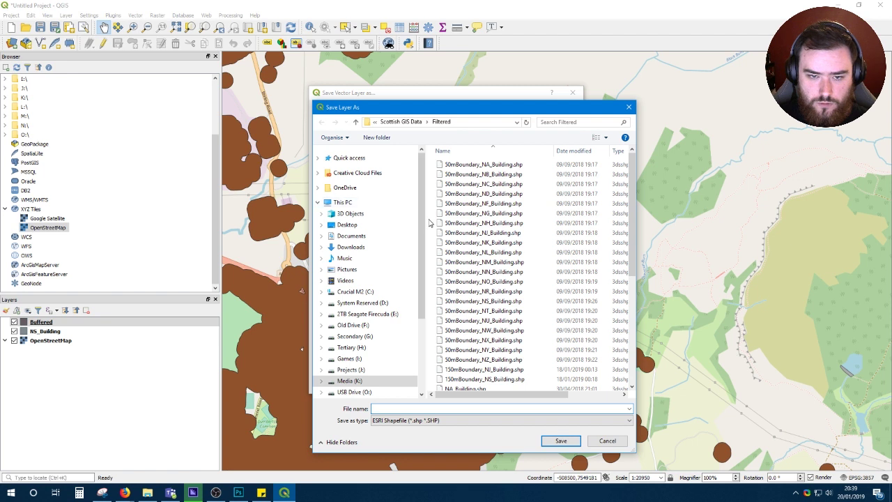
{"action": "left_click", "coordinate": [390, 223]}
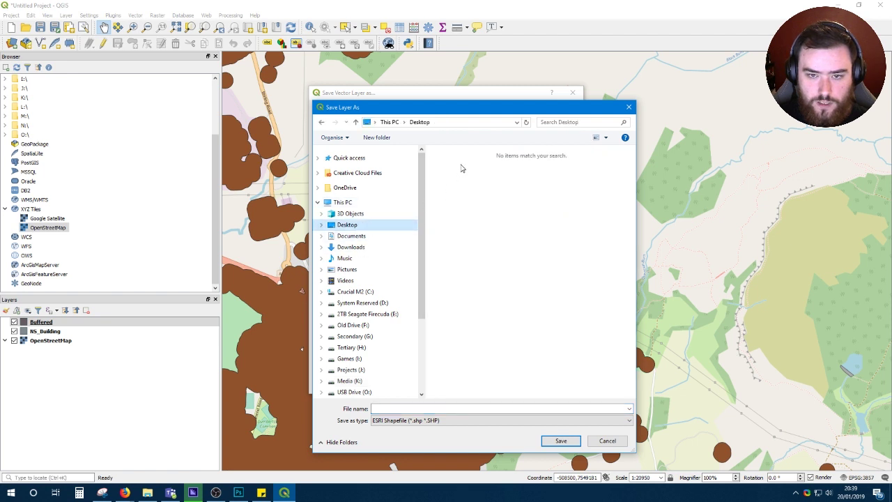
{"action": "left_click", "coordinate": [348, 246]}
{"action": "double_click", "coordinate": [450, 164]}
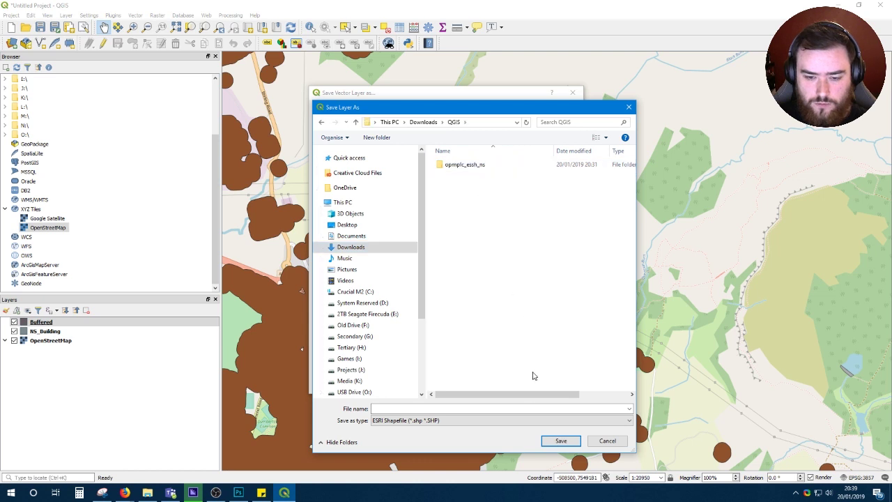
{"action": "left_click", "coordinate": [483, 408]}
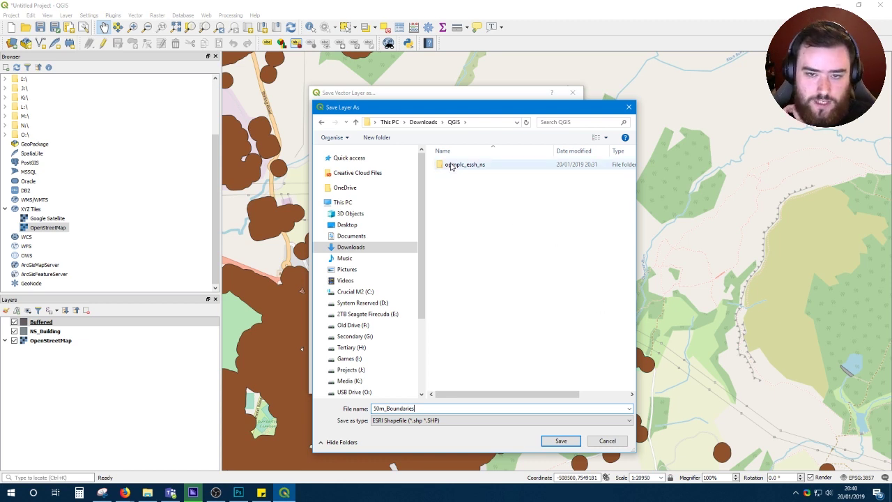
{"action": "left_click", "coordinate": [570, 440]}
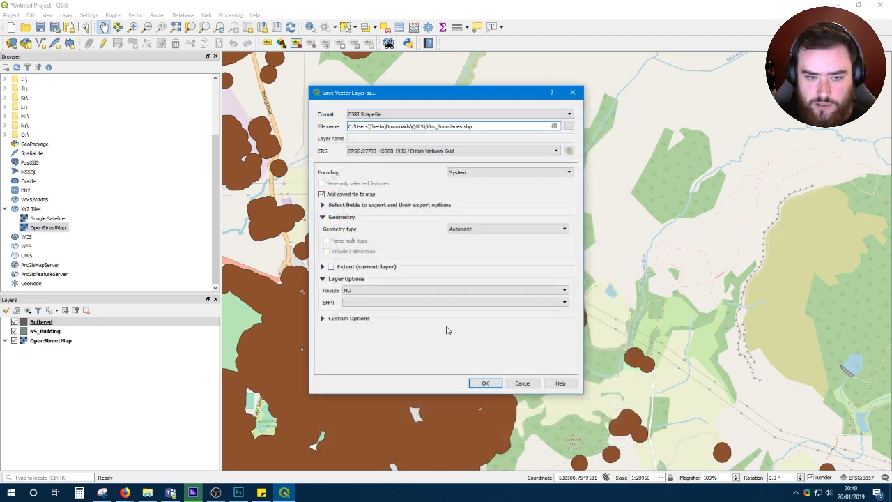
{"action": "left_click", "coordinate": [486, 383]}
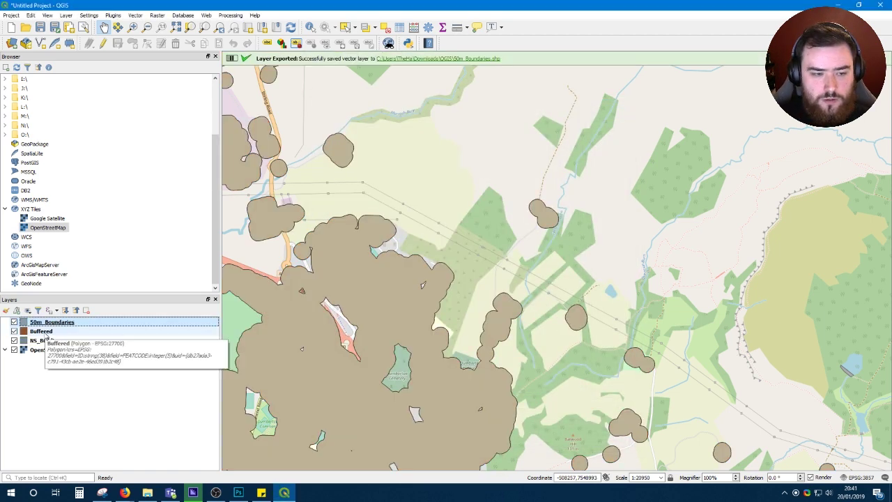
Step: Remove the temporary Buffered layer from the project
{"action": "left_click", "coordinate": [43, 333]}
{"action": "left_click", "coordinate": [86, 311]}
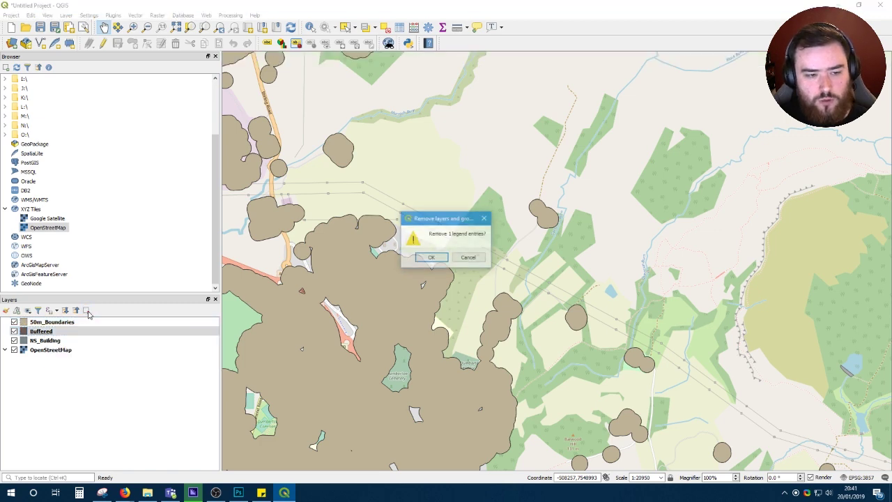
{"action": "left_click", "coordinate": [432, 259]}
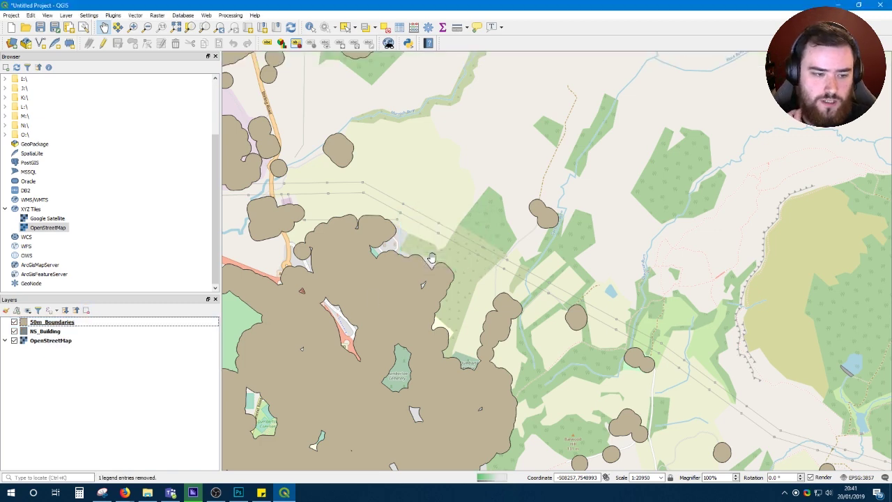
Step: Give 50m_Boundaries the hashed black X fill in its Symbology properties
{"action": "right_click", "coordinate": [60, 326]}
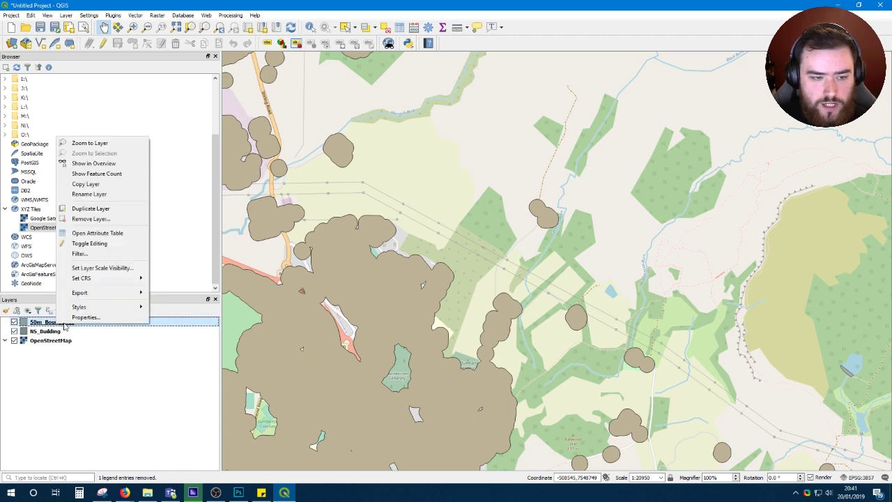
{"action": "left_click", "coordinate": [77, 317]}
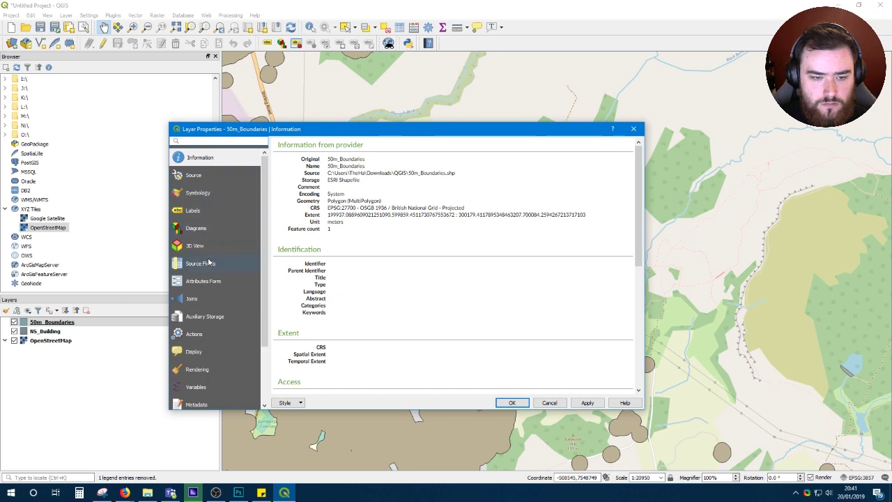
{"action": "scroll", "coordinate": [211, 272], "scroll_direction": "down", "scroll_amount": 2}
{"action": "scroll", "coordinate": [214, 286], "scroll_direction": "up", "scroll_amount": 2}
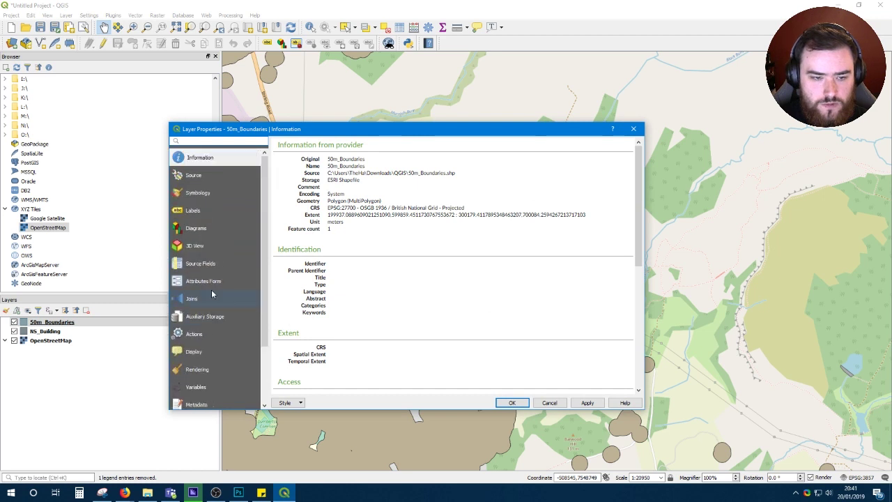
{"action": "left_click", "coordinate": [199, 194]}
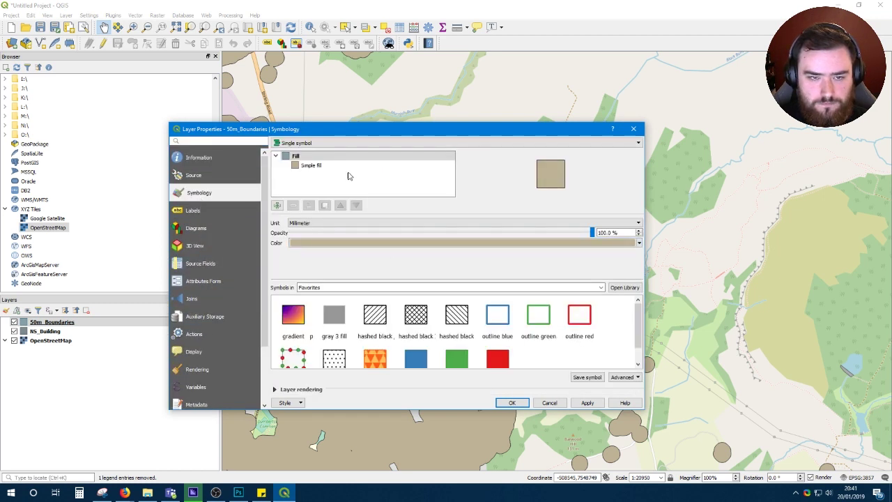
{"action": "left_click", "coordinate": [427, 324]}
{"action": "left_click", "coordinate": [589, 403]}
{"action": "mouse_move", "coordinate": [496, 132]}
{"action": "left_mouse_down"}
{"action": "mouse_move", "coordinate": [744, 158]}
{"action": "mouse_move", "coordinate": [735, 351]}
{"action": "mouse_move", "coordinate": [742, 388]}
{"action": "mouse_move", "coordinate": [719, 125]}
{"action": "left_mouse_up"}
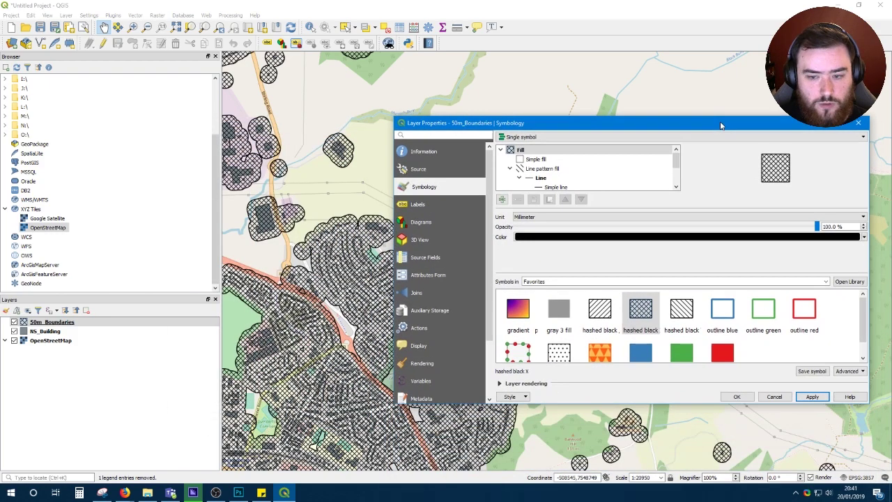
Step: Change the cross-hatching colour to yellow and apply it
{"action": "left_click", "coordinate": [582, 236]}
{"action": "left_click", "coordinate": [658, 226]}
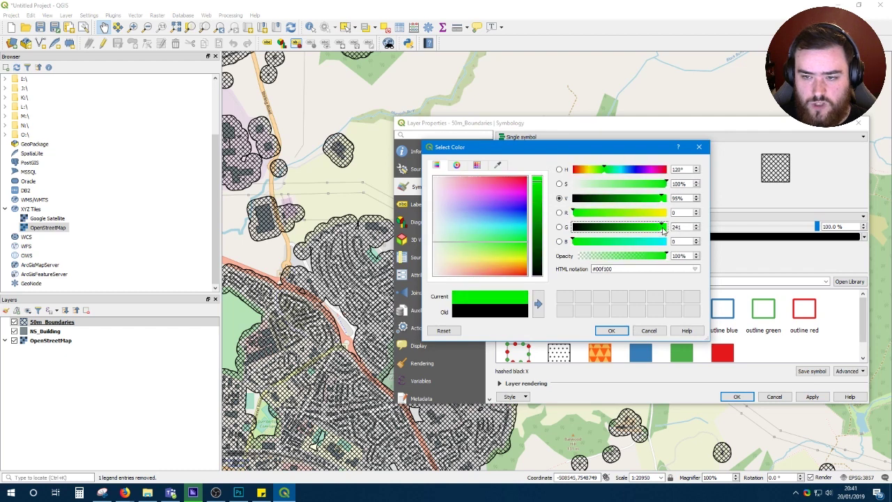
{"action": "left_click", "coordinate": [664, 212]}
{"action": "left_click", "coordinate": [611, 331]}
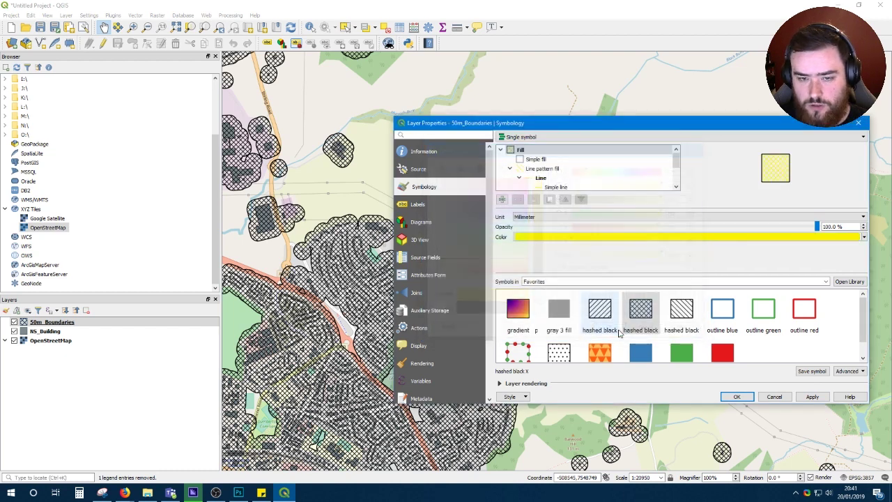
{"action": "left_click", "coordinate": [811, 397]}
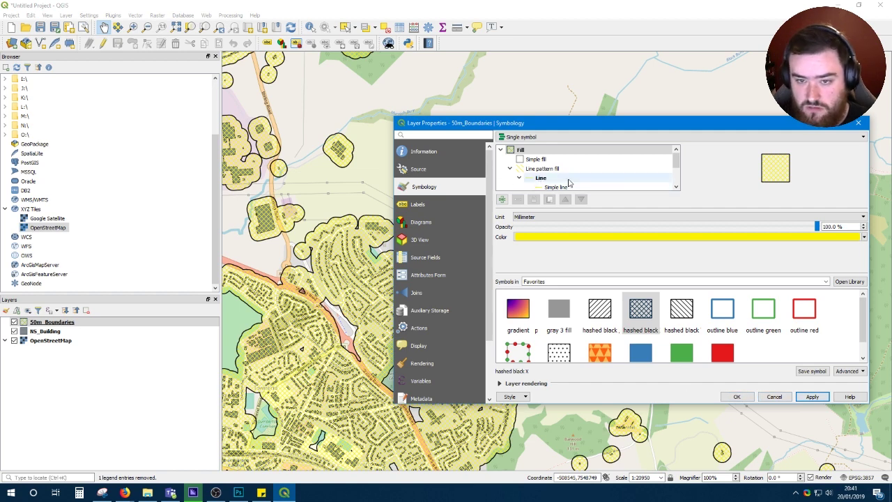
Step: Make the Simple fill outline yellow, apply, and close the properties
{"action": "scroll", "coordinate": [567, 183], "scroll_direction": "down", "scroll_amount": 1}
{"action": "scroll", "coordinate": [576, 187], "scroll_direction": "up", "scroll_amount": 1}
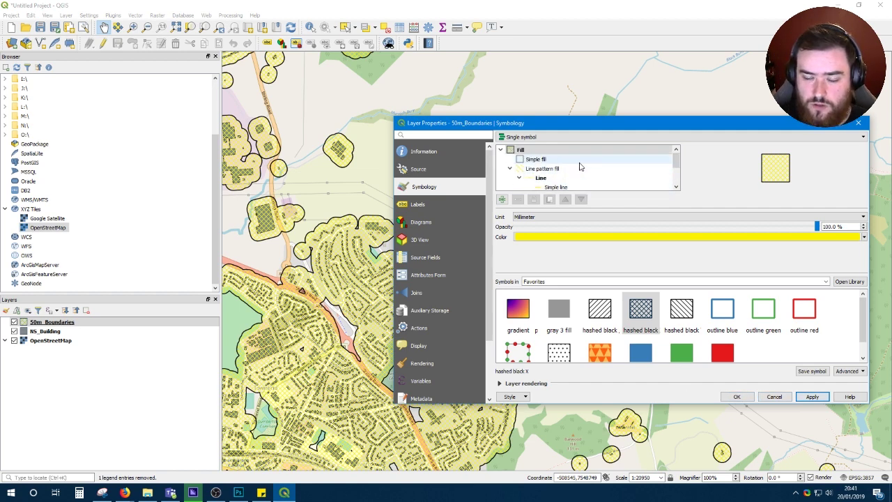
{"action": "scroll", "coordinate": [581, 174], "scroll_direction": "down", "scroll_amount": 1}
{"action": "scroll", "coordinate": [547, 168], "scroll_direction": "up", "scroll_amount": 1}
{"action": "left_click", "coordinate": [541, 159]}
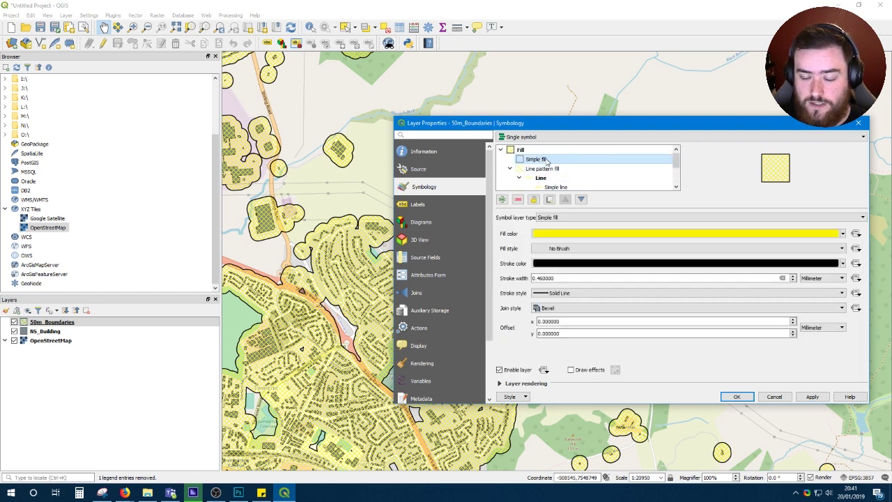
{"action": "left_click", "coordinate": [591, 263]}
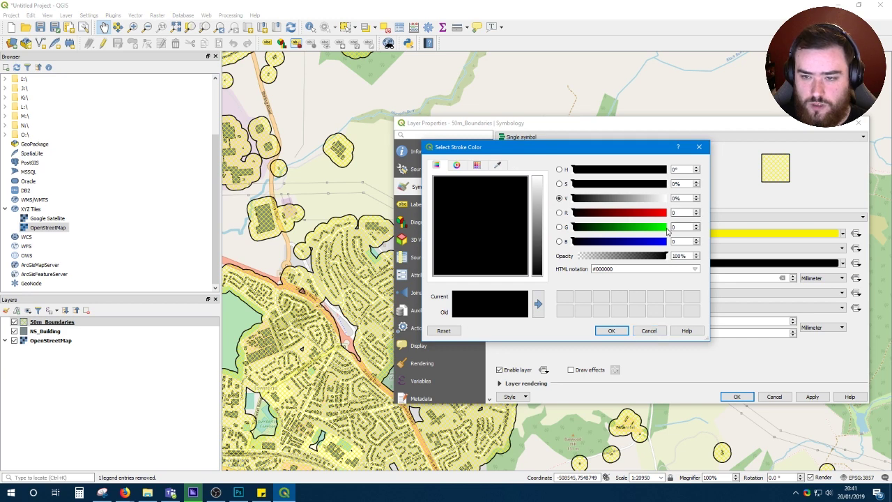
{"action": "mouse_move", "coordinate": [652, 226]}
{"action": "left_mouse_down"}
{"action": "mouse_move", "coordinate": [665, 227]}
{"action": "mouse_move", "coordinate": [665, 213]}
{"action": "left_mouse_up"}
{"action": "left_click", "coordinate": [611, 330]}
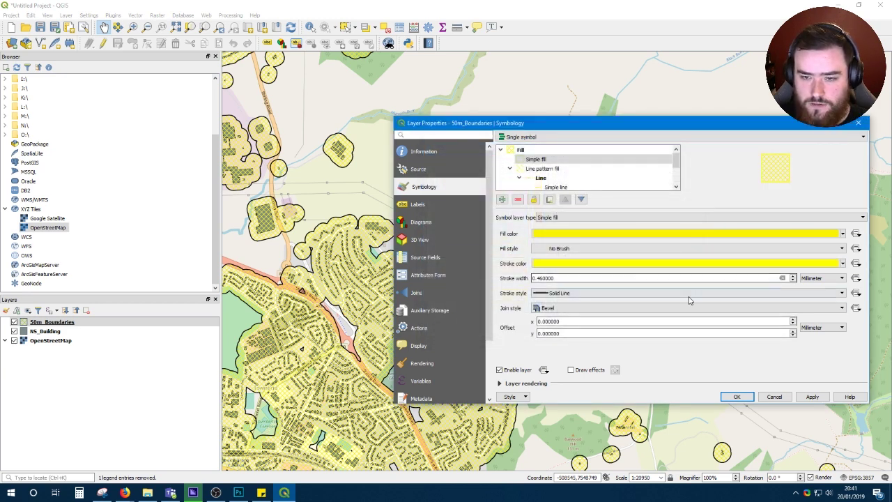
{"action": "left_click", "coordinate": [812, 396]}
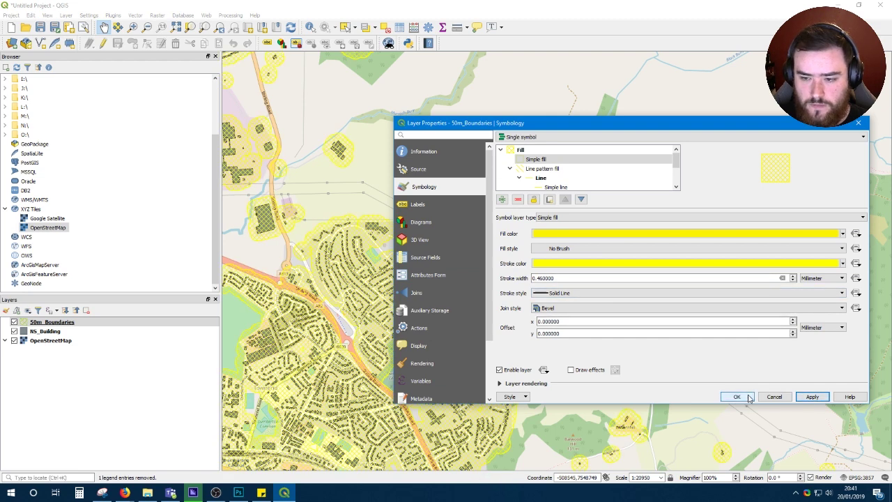
{"action": "left_click", "coordinate": [747, 397]}
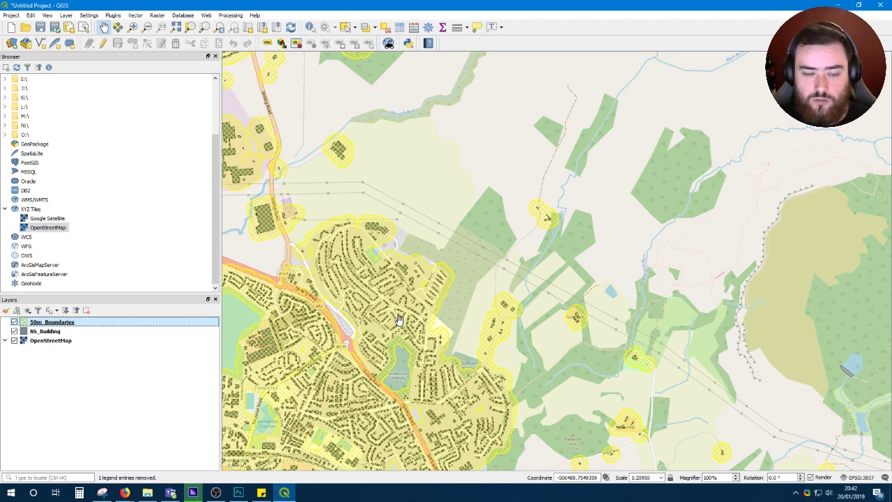
Step: Run the Buffer tool on NS_Building with 150 m distance and Dissolve result, in the background
{"action": "left_click", "coordinate": [56, 332]}
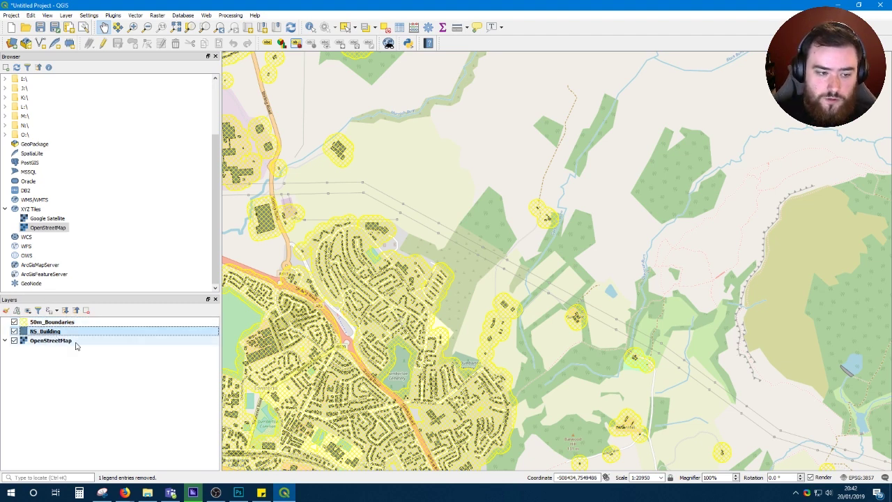
{"action": "left_click", "coordinate": [139, 15]}
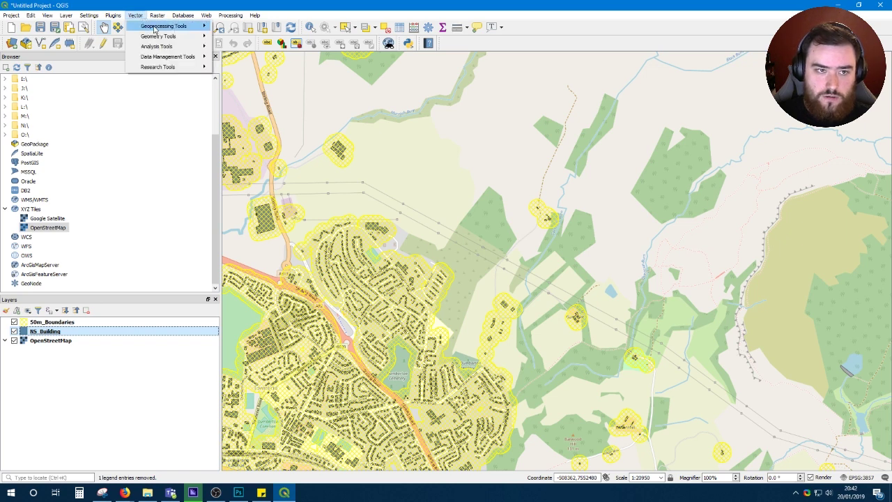
{"action": "mouse_move", "coordinate": [154, 28]}
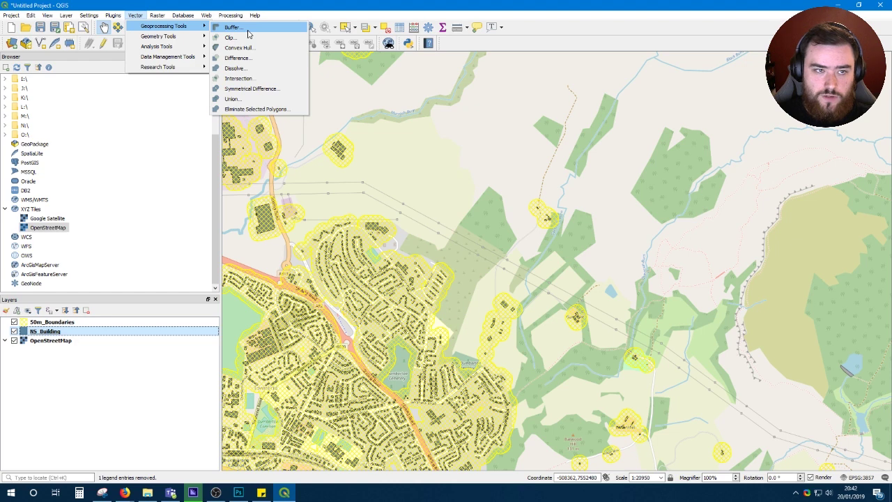
{"action": "left_click", "coordinate": [233, 27]}
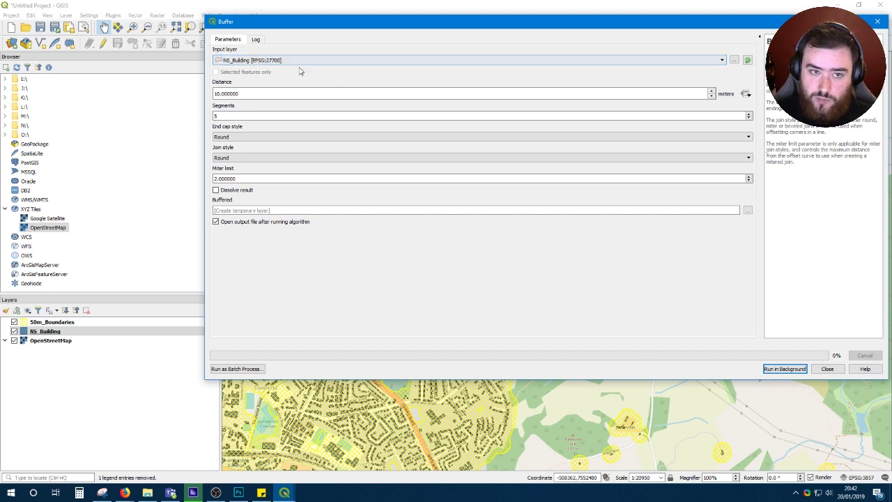
{"action": "double_click", "coordinate": [267, 93]}
{"action": "type", "text": "15"}
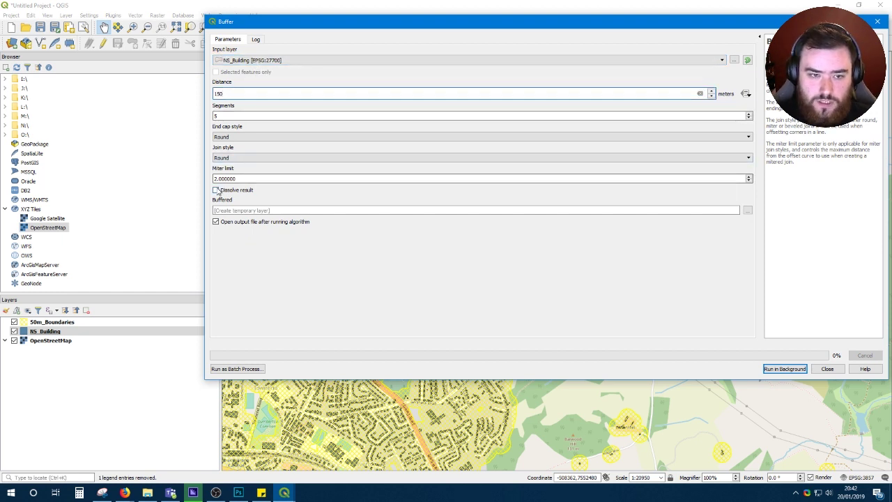
{"action": "left_click", "coordinate": [792, 371]}
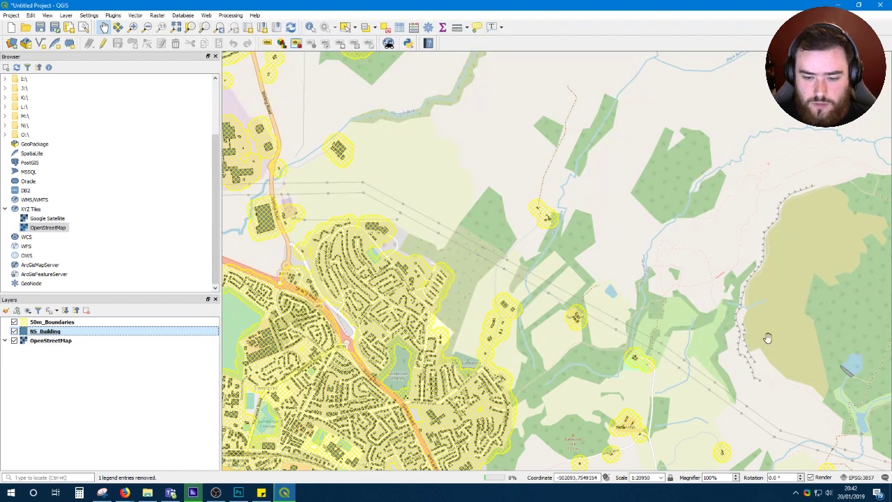
Step: Export the Buffered layer as 150_Boundaries.shp into Downloads\QGIS and add it to the map
{"action": "left_click", "coordinate": [492, 479]}
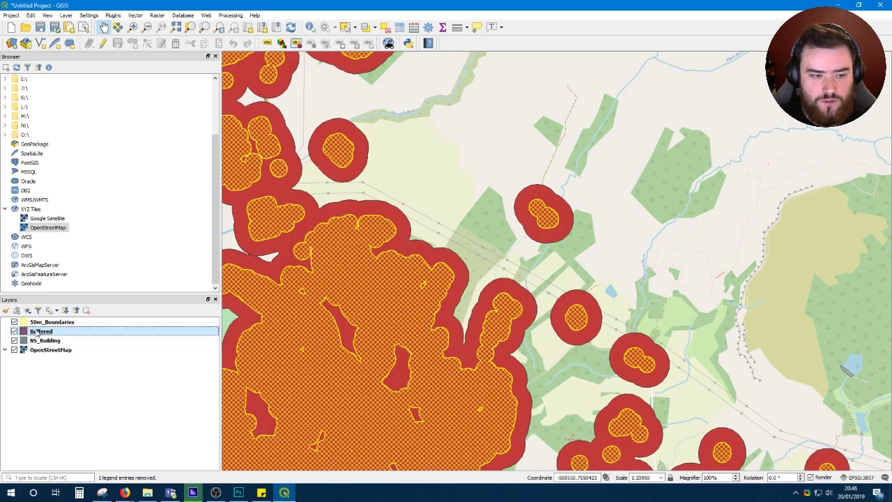
{"action": "right_click", "coordinate": [38, 332]}
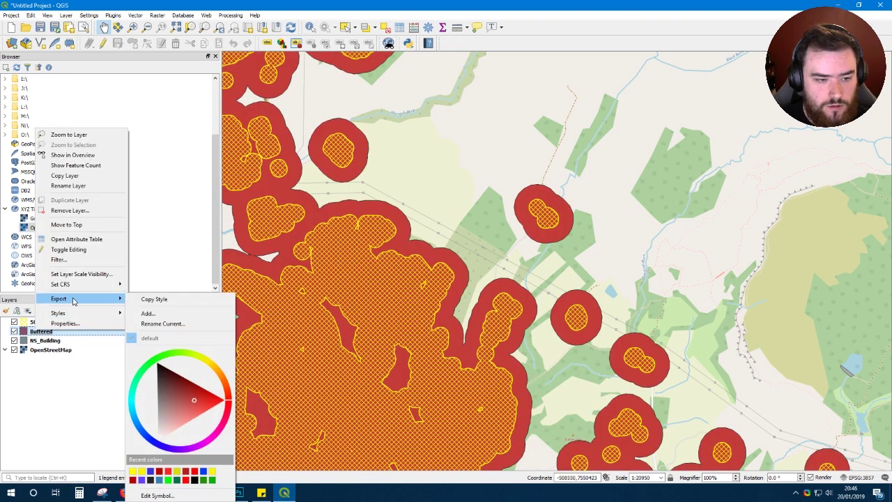
{"action": "mouse_move", "coordinate": [97, 299]}
{"action": "left_click", "coordinate": [160, 299]}
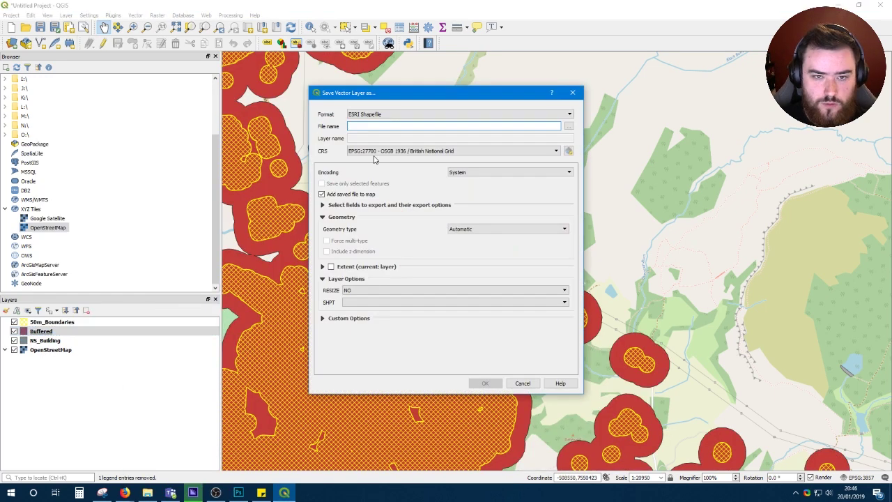
{"action": "left_click", "coordinate": [569, 125]}
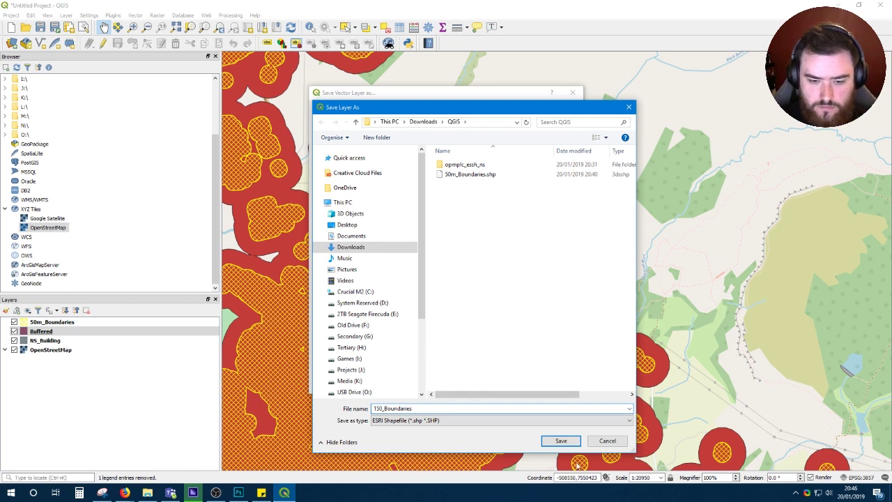
{"action": "left_click", "coordinate": [562, 440]}
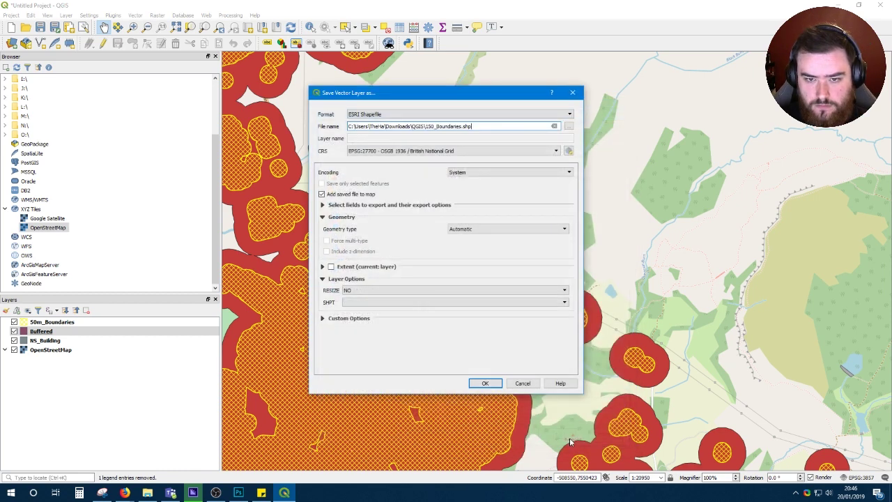
{"action": "left_click", "coordinate": [492, 386]}
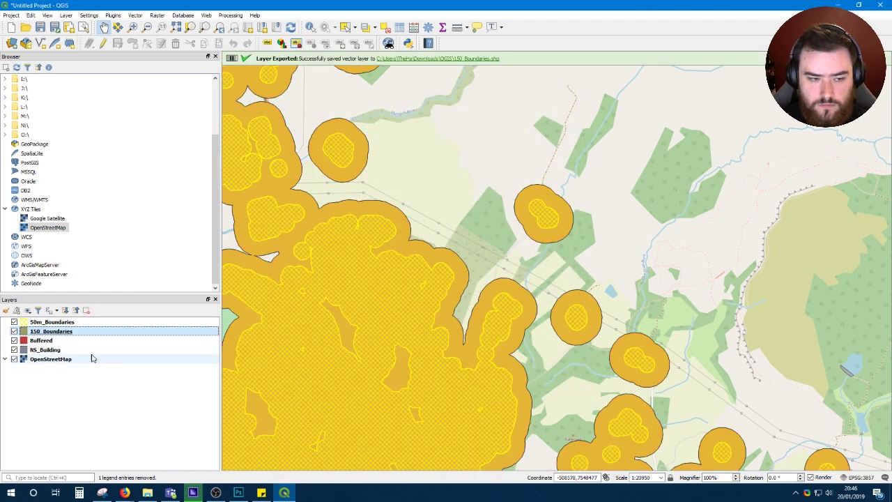
{"action": "left_click", "coordinate": [60, 333]}
{"action": "right_click", "coordinate": [60, 337]}
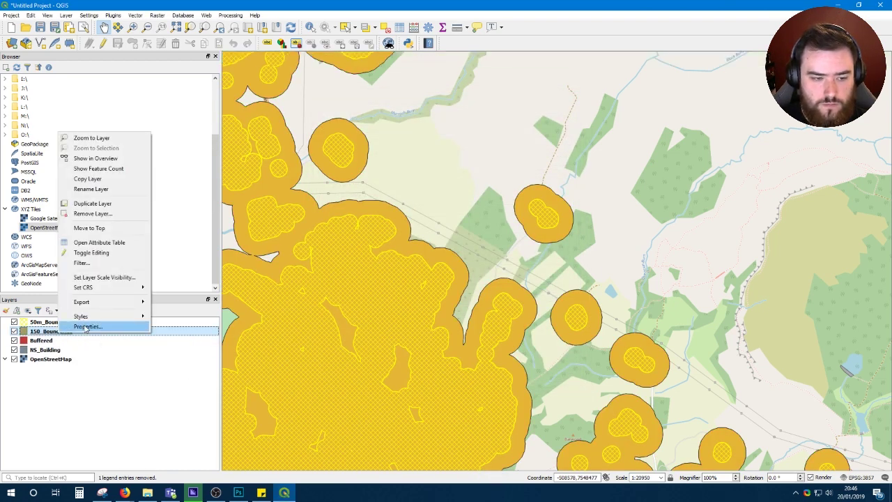
Step: Give the 150_Boundaries layer the hashed black X crosshatch fill
{"action": "left_click", "coordinate": [85, 326]}
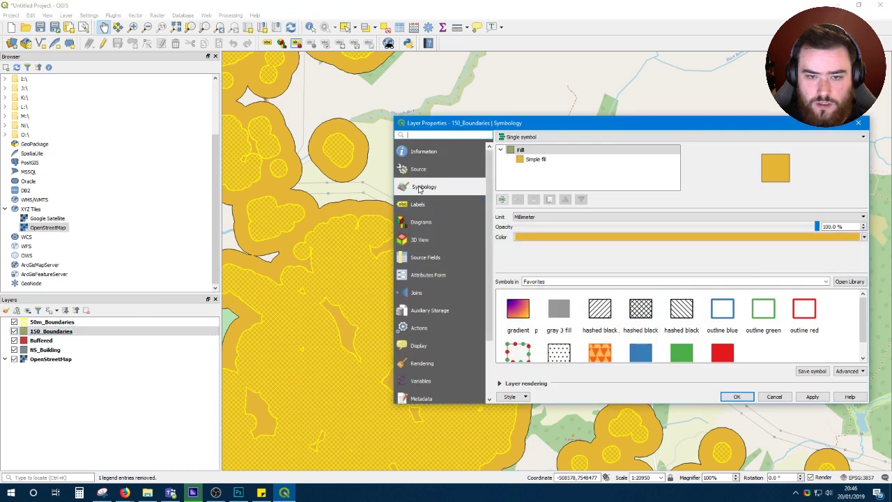
{"action": "left_click", "coordinate": [640, 310]}
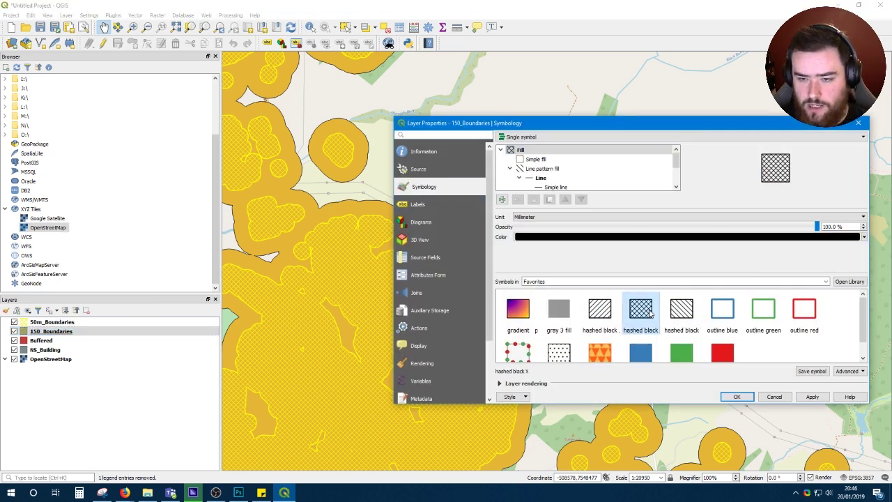
{"action": "left_click", "coordinate": [819, 397]}
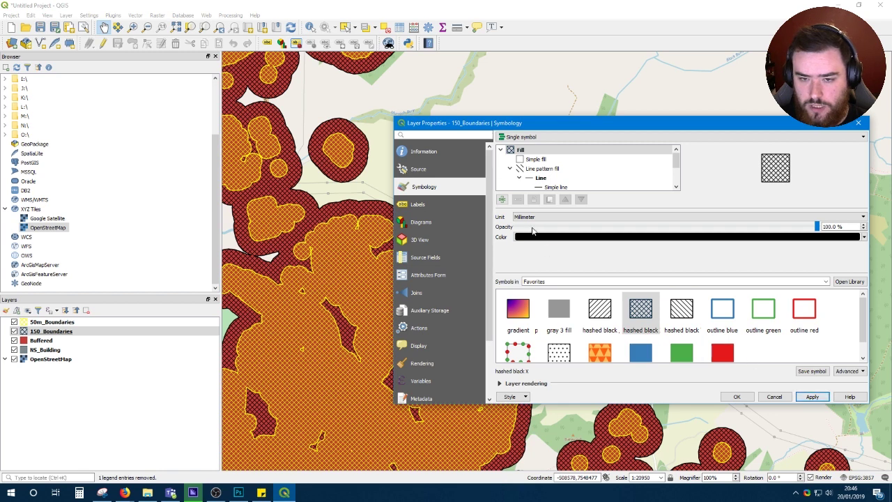
Step: Change the crosshatch colour to pure blue (#0000ff), apply and close the properties
{"action": "left_click", "coordinate": [635, 237]}
{"action": "left_click_drag", "start_coordinate": [636, 246], "coordinate": [667, 244]}
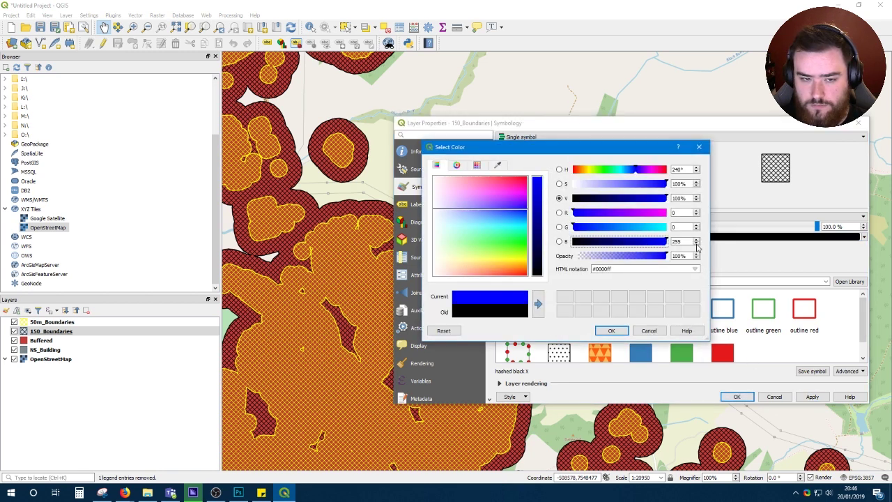
{"action": "left_click", "coordinate": [665, 226]}
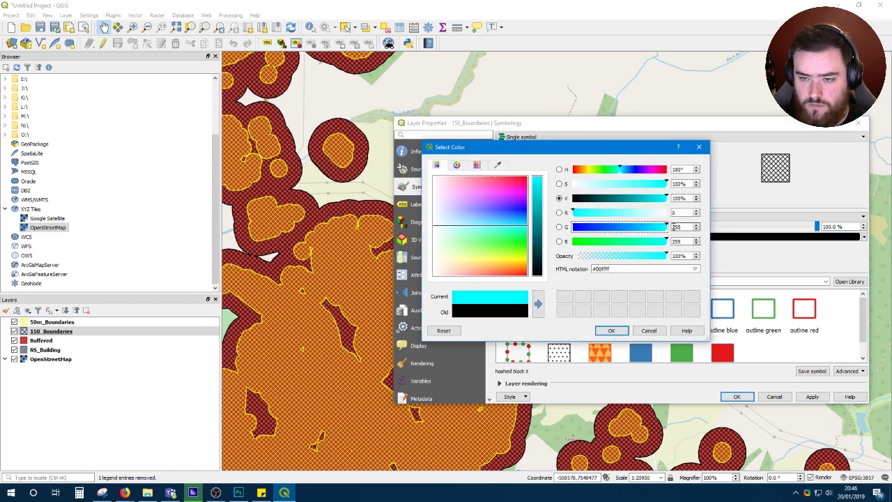
{"action": "left_click_drag", "start_coordinate": [658, 201], "coordinate": [643, 198]}
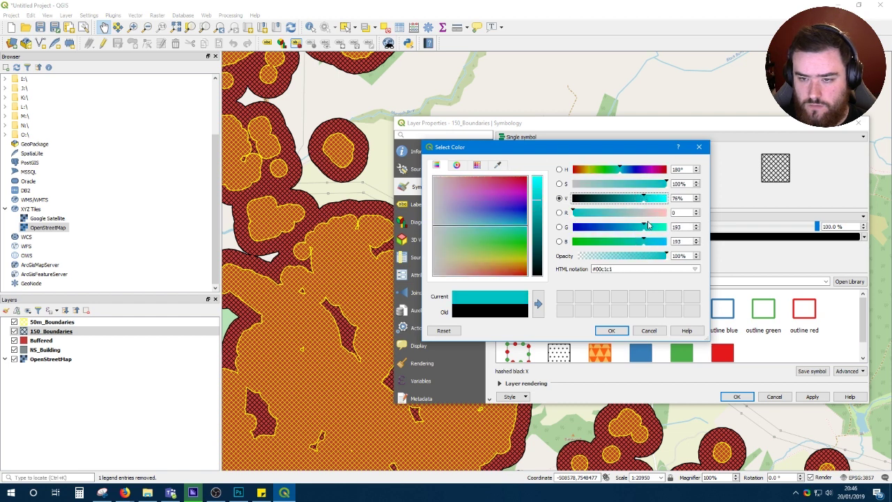
{"action": "left_click_drag", "start_coordinate": [647, 228], "coordinate": [535, 223]}
{"action": "left_click_drag", "start_coordinate": [643, 243], "coordinate": [667, 243]}
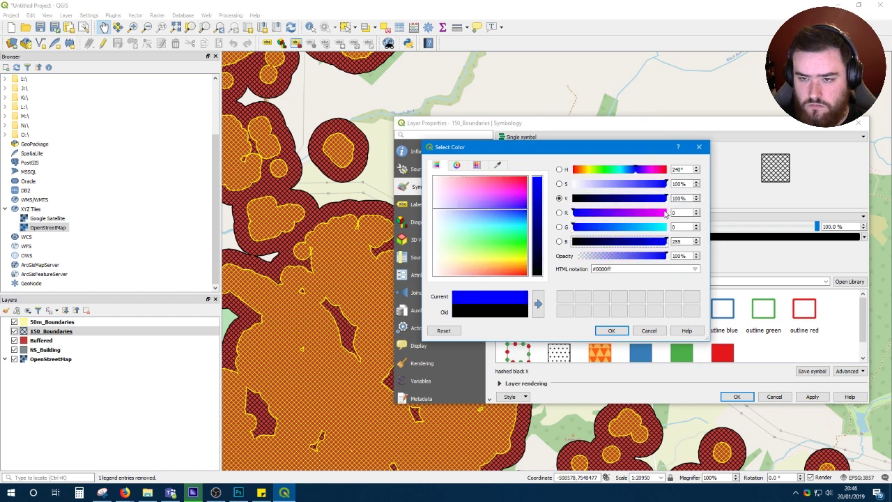
{"action": "left_click", "coordinate": [611, 330]}
{"action": "left_click", "coordinate": [813, 395]}
{"action": "scroll", "coordinate": [553, 185], "scroll_direction": "down", "scroll_amount": 1}
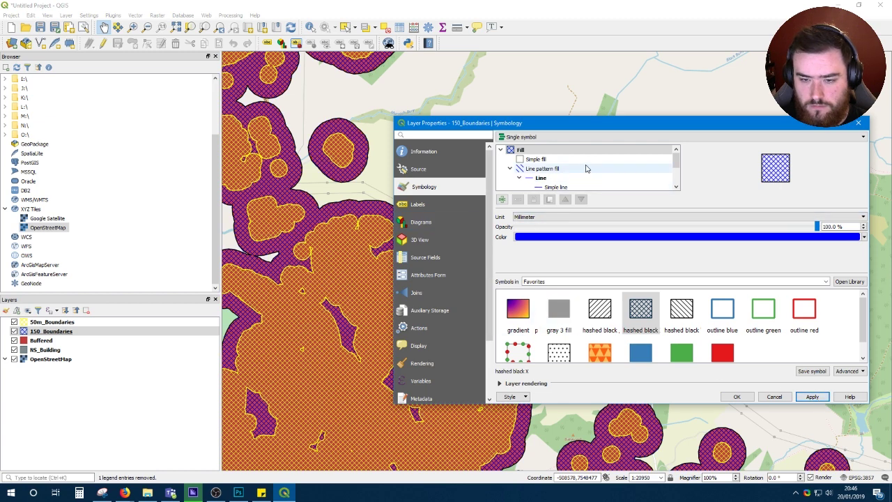
{"action": "left_click", "coordinate": [737, 396]}
Step: Remove the temporary Buffered layer, then pan the map over the town's buffer zones
{"action": "left_click", "coordinate": [35, 340]}
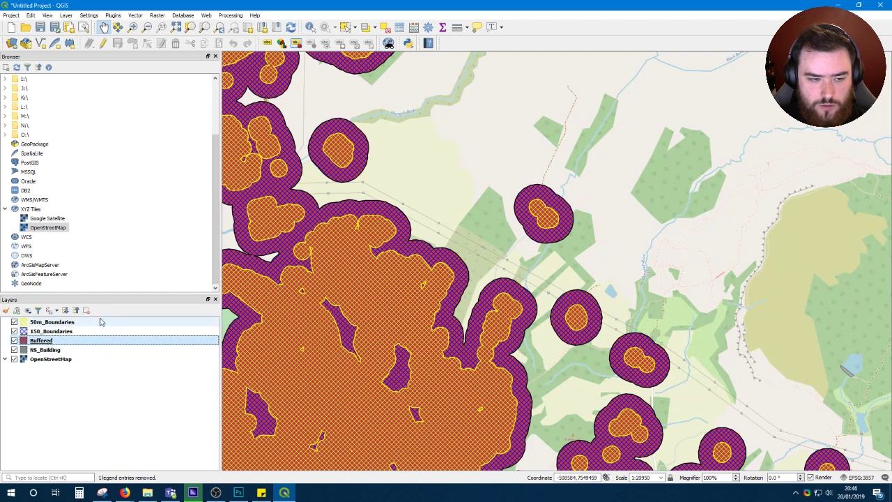
{"action": "left_click", "coordinate": [87, 310]}
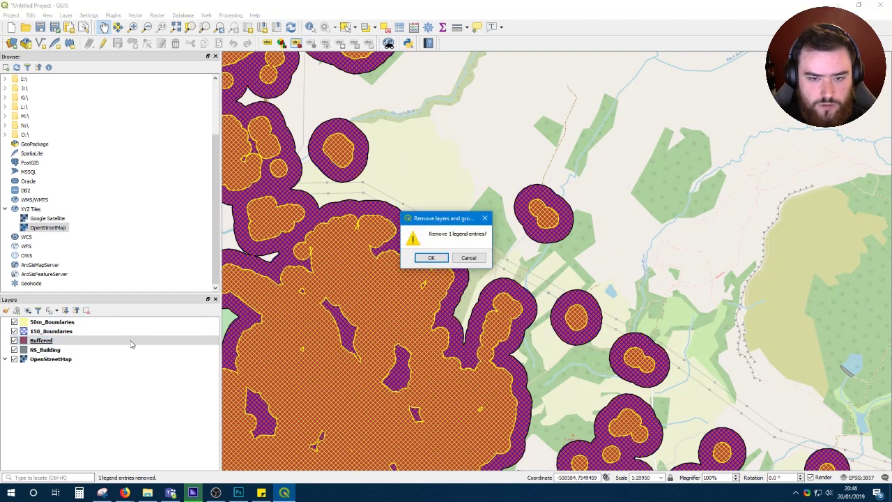
{"action": "left_click", "coordinate": [431, 258]}
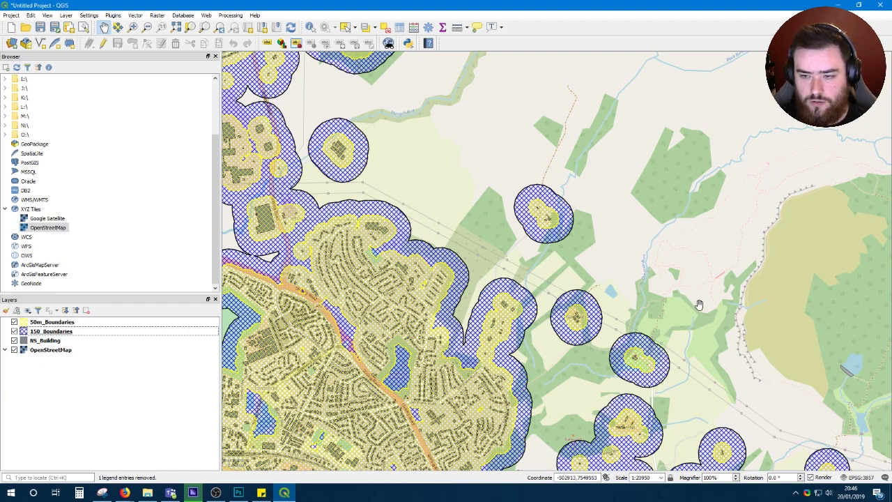
{"action": "left_click_drag", "start_coordinate": [701, 305], "coordinate": [558, 293]}
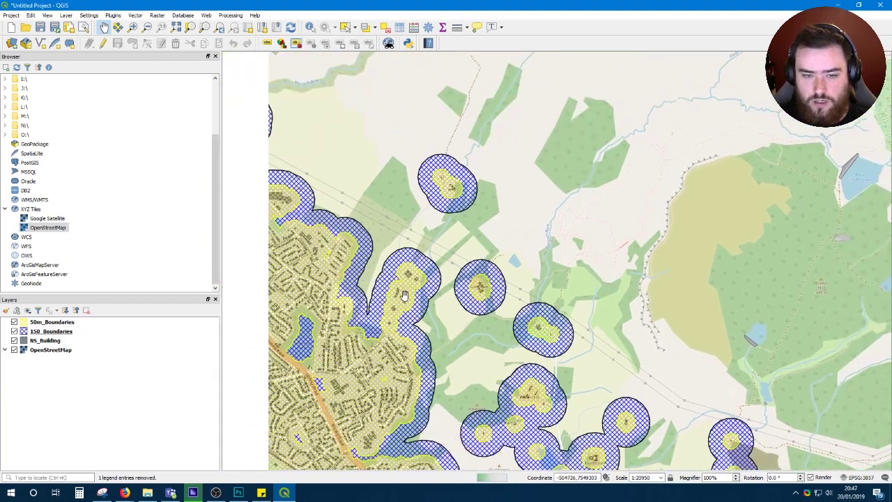
{"action": "scroll", "coordinate": [404, 295], "scroll_direction": "up", "scroll_amount": 5}
{"action": "scroll", "coordinate": [537, 294], "scroll_direction": "down", "scroll_amount": 5}
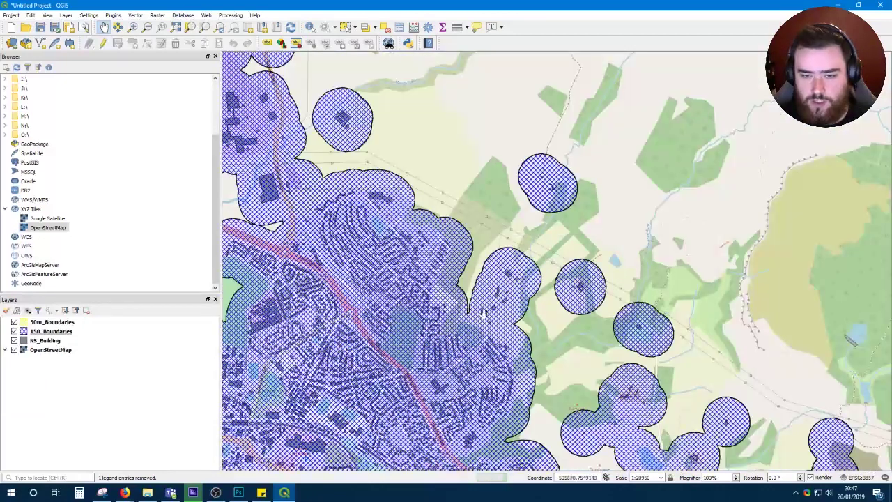
{"action": "left_click_drag", "start_coordinate": [600, 351], "coordinate": [559, 386]}
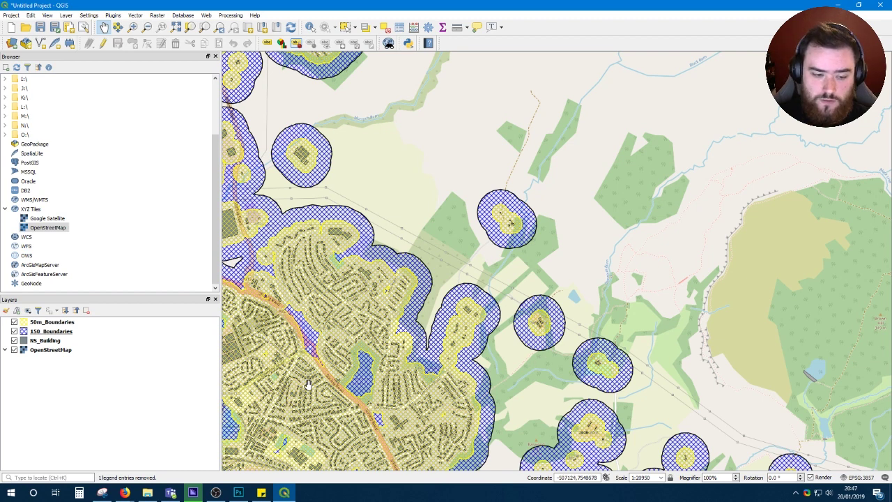
Step: In Firefox, search for 'airdata' and open the airdata.com result
{"action": "mouse_move", "coordinate": [124, 493]}
{"action": "left_click", "coordinate": [162, 456]}
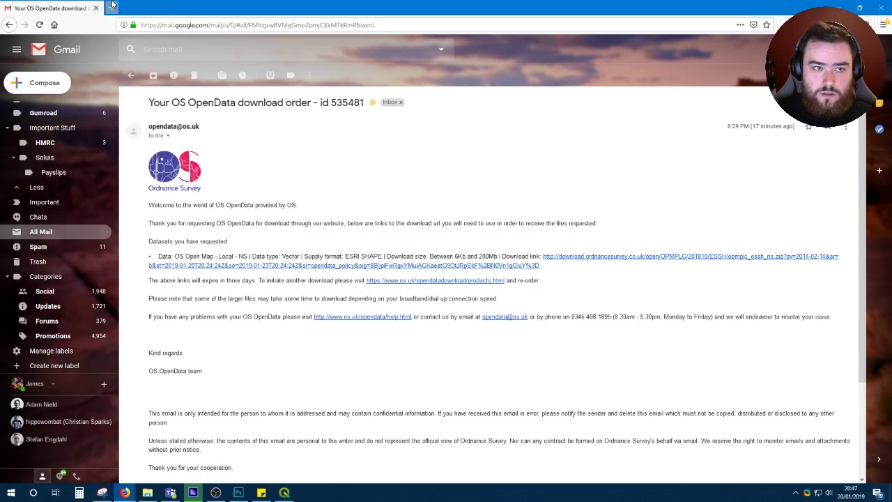
{"action": "left_click", "coordinate": [225, 25]}
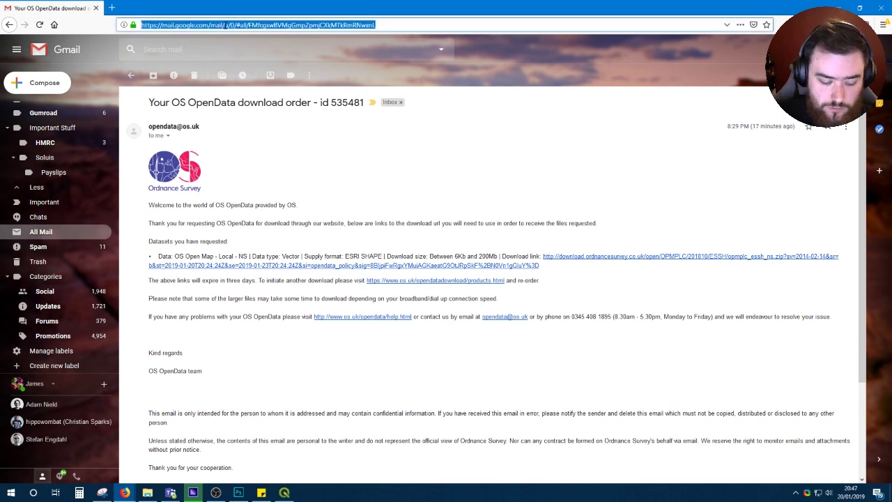
{"action": "type", "text": "aird"}
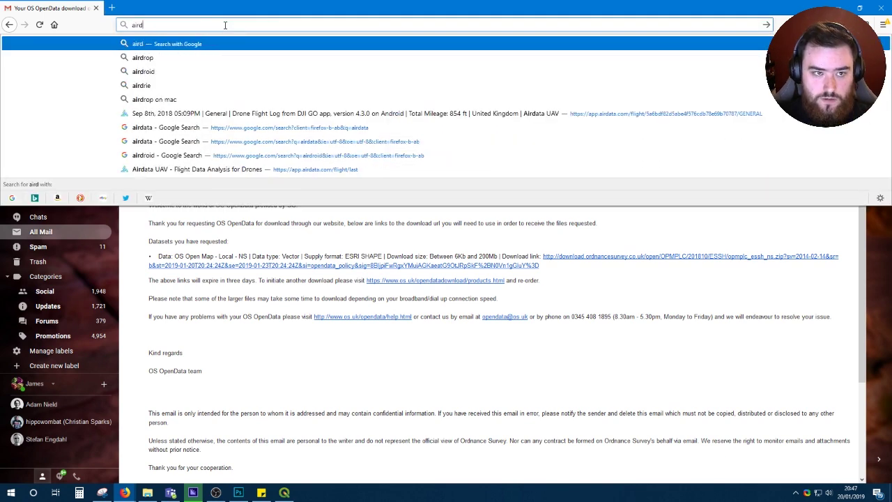
{"action": "type", "text": "ata"}
{"action": "key", "text": "Return"}
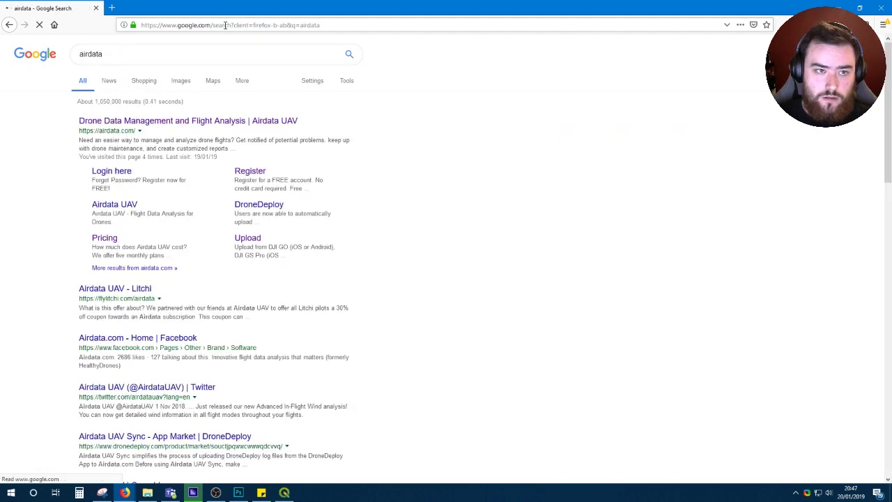
{"action": "left_click", "coordinate": [229, 121]}
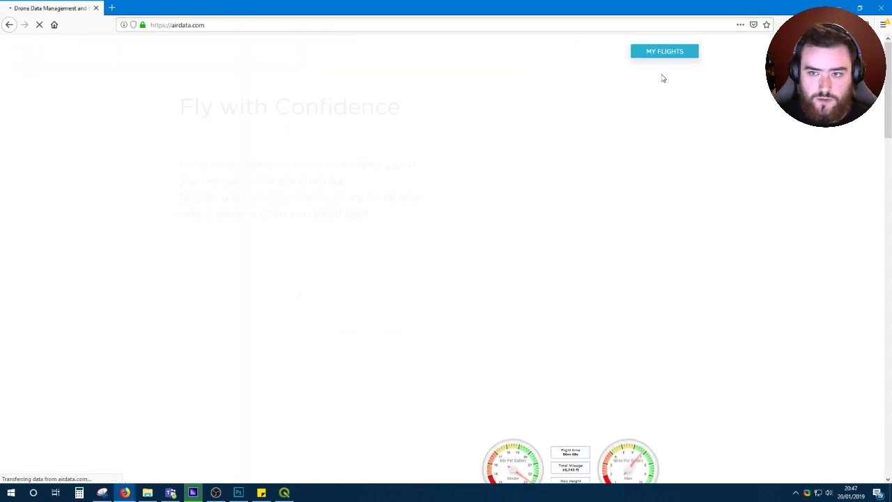
Step: Open the Jan 19th 2019 09:44AM flight from the AirData flight logs
{"action": "left_click", "coordinate": [662, 53]}
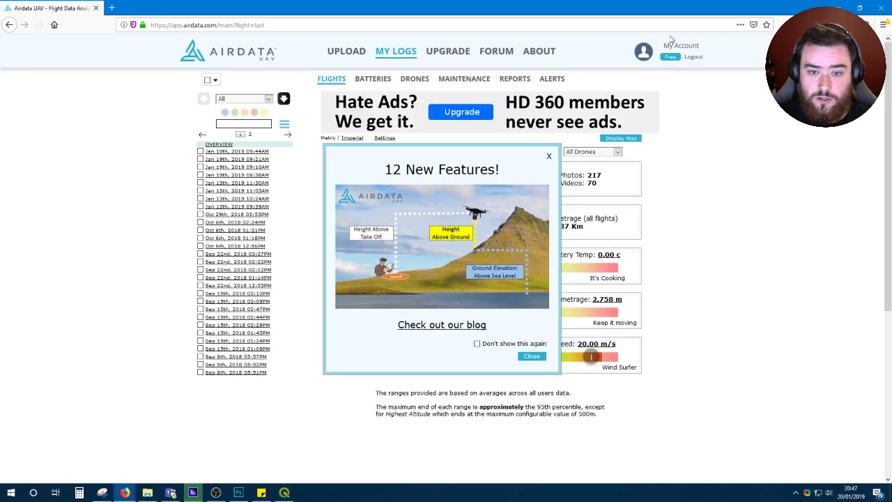
{"action": "left_click", "coordinate": [549, 157]}
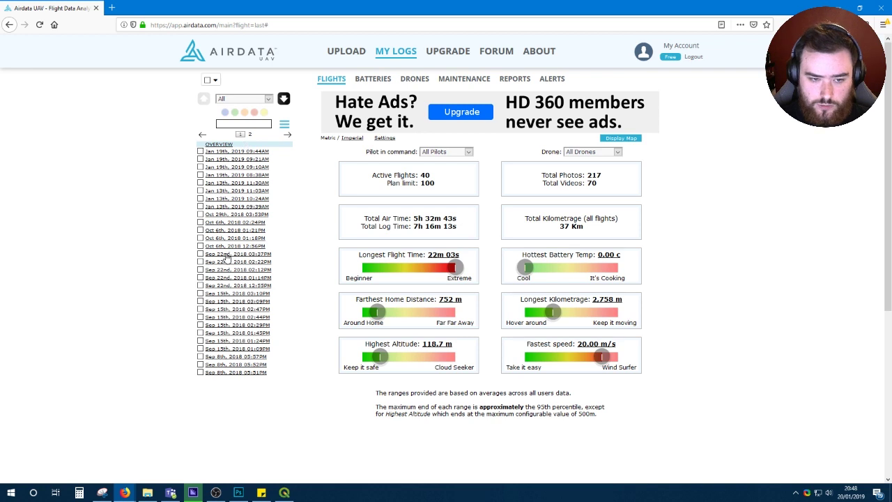
{"action": "left_click", "coordinate": [248, 152]}
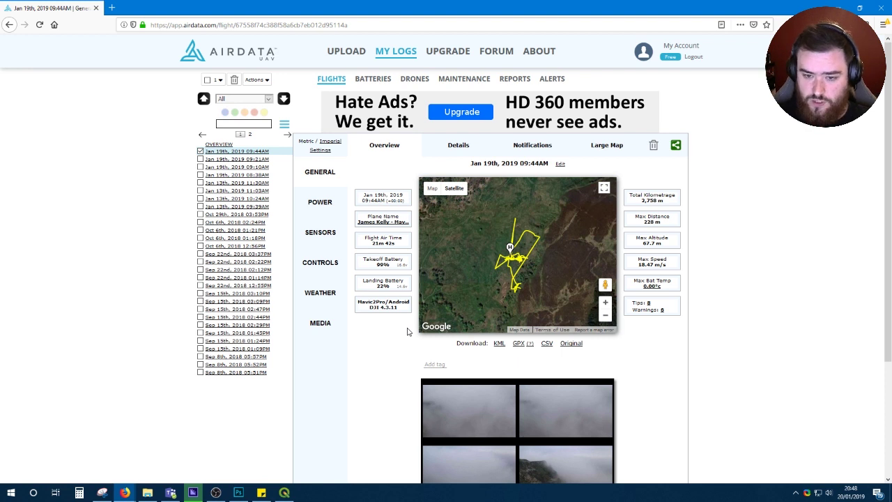
Step: Download the flight's GPX track and save it into Downloads\QGIS
{"action": "left_click", "coordinate": [518, 345]}
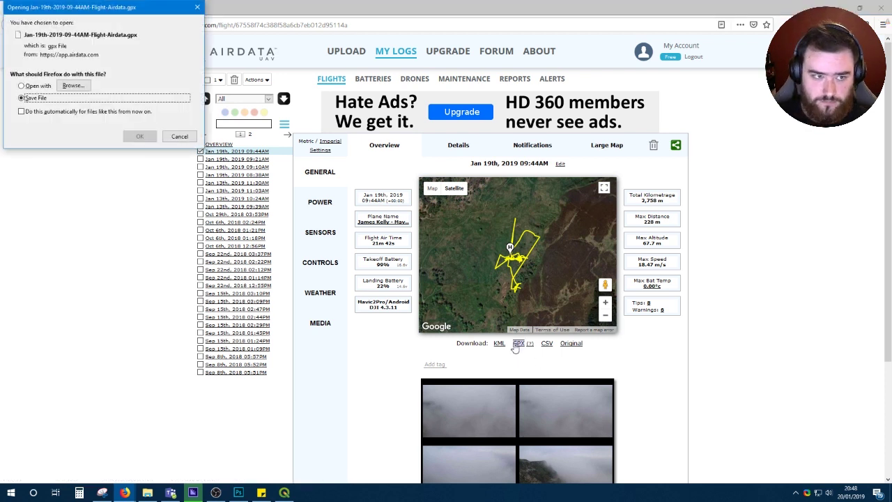
{"action": "left_click", "coordinate": [139, 137]}
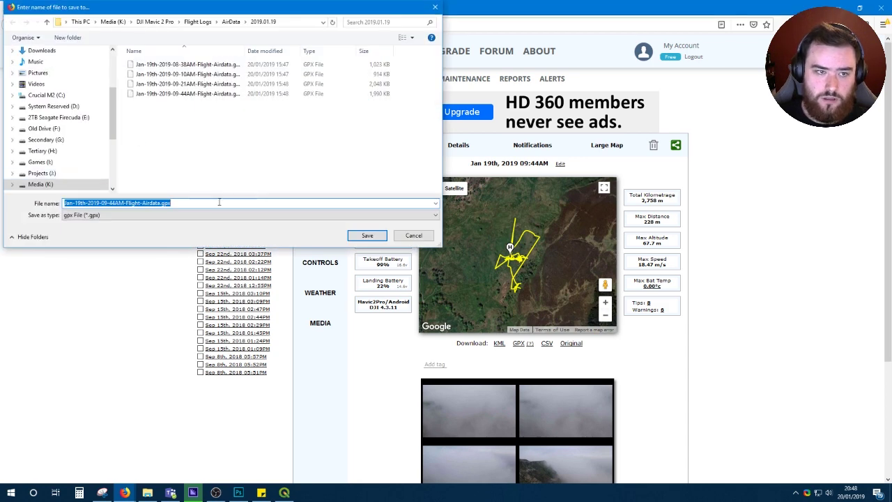
{"action": "scroll", "coordinate": [48, 115], "scroll_direction": "up", "scroll_amount": 3}
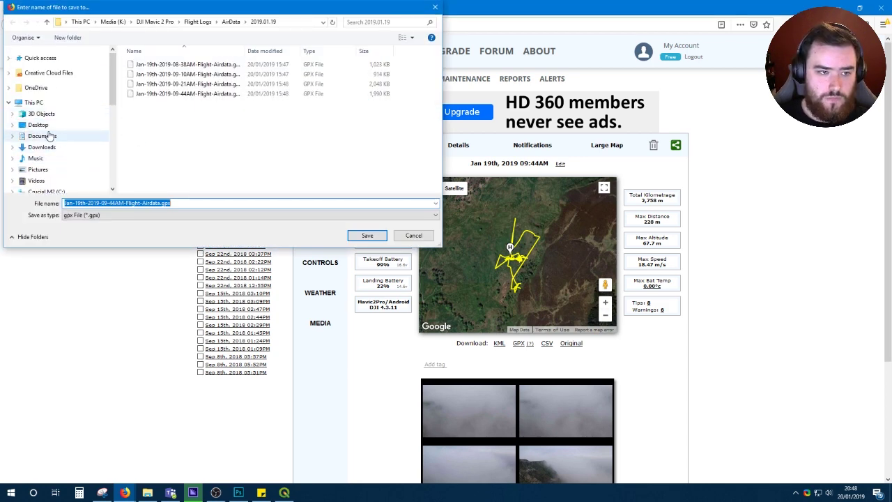
{"action": "left_click", "coordinate": [49, 149]}
{"action": "double_click", "coordinate": [189, 74]}
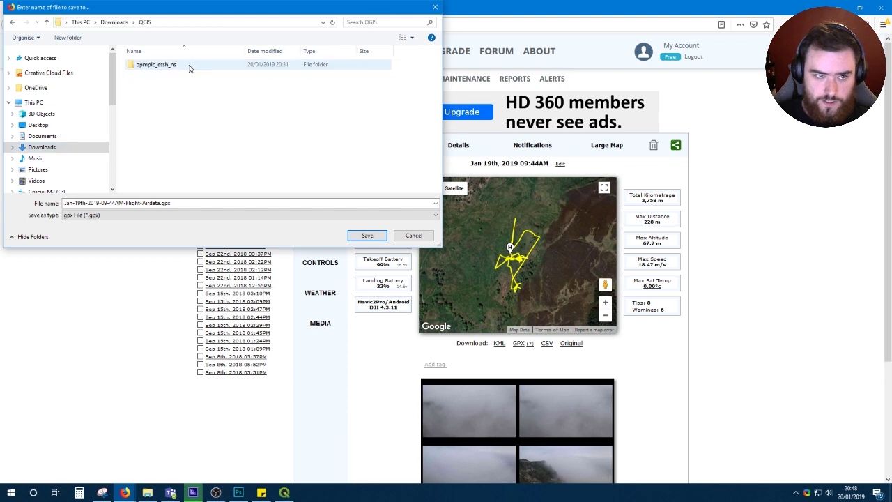
{"action": "left_click", "coordinate": [367, 236]}
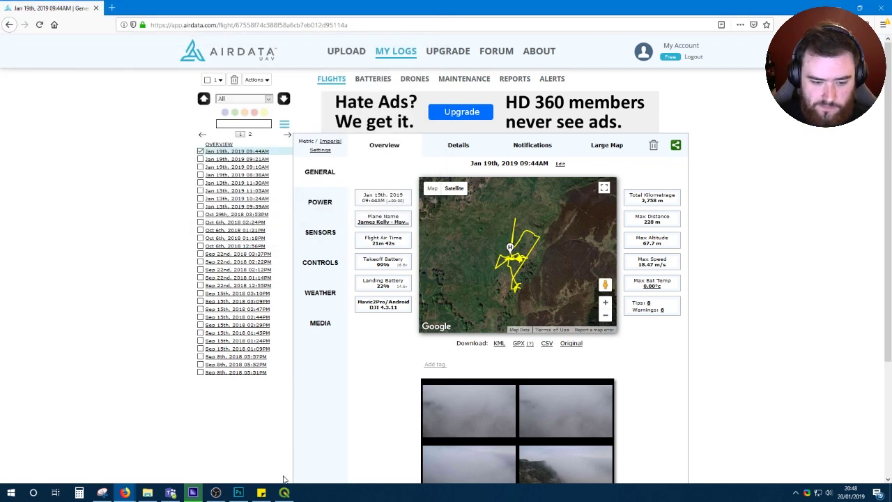
Step: Drag the Jan-19th flight GPX file from Downloads\QGIS onto the QGIS map canvas
{"action": "left_click", "coordinate": [283, 491]}
{"action": "left_click", "coordinate": [147, 492]}
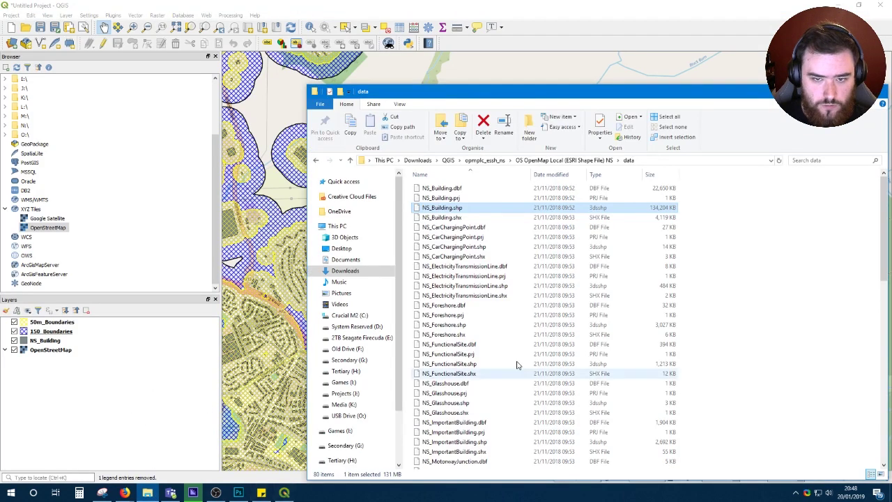
{"action": "left_click", "coordinate": [345, 272]}
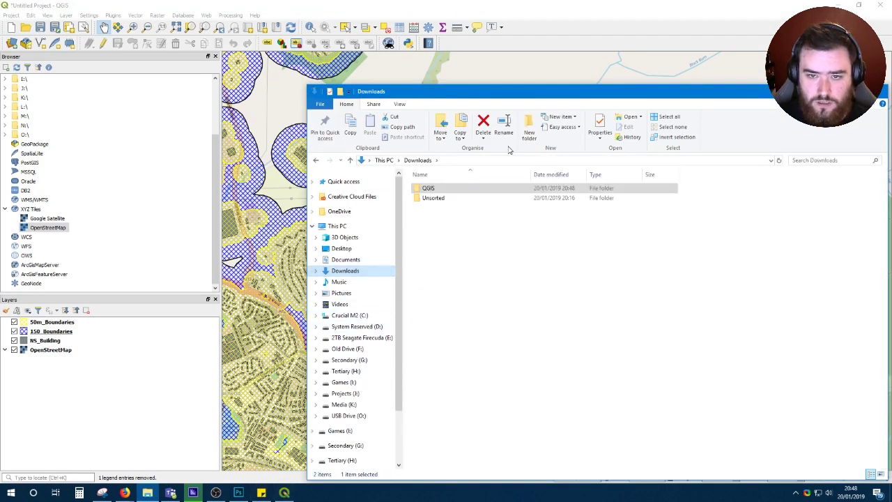
{"action": "double_click", "coordinate": [428, 188]}
{"action": "left_click_drag", "start_coordinate": [452, 295], "coordinate": [89, 414]}
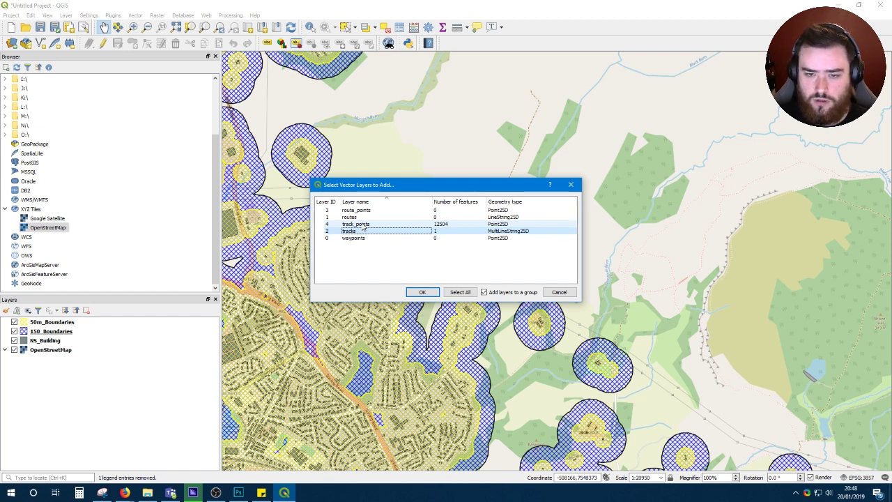
Step: Add only the 'tracks' sublayer and pan the map to centre the flight path
{"action": "left_click", "coordinate": [422, 292]}
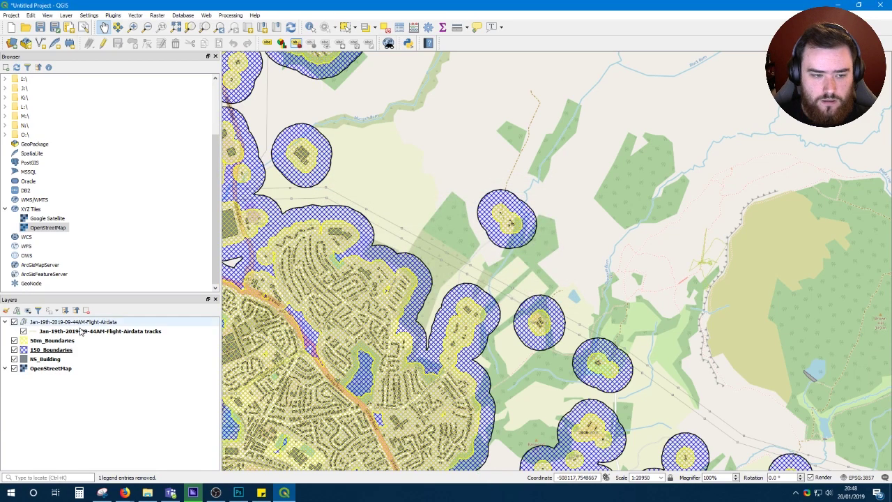
{"action": "scroll", "coordinate": [710, 263], "scroll_direction": "up", "scroll_amount": 3}
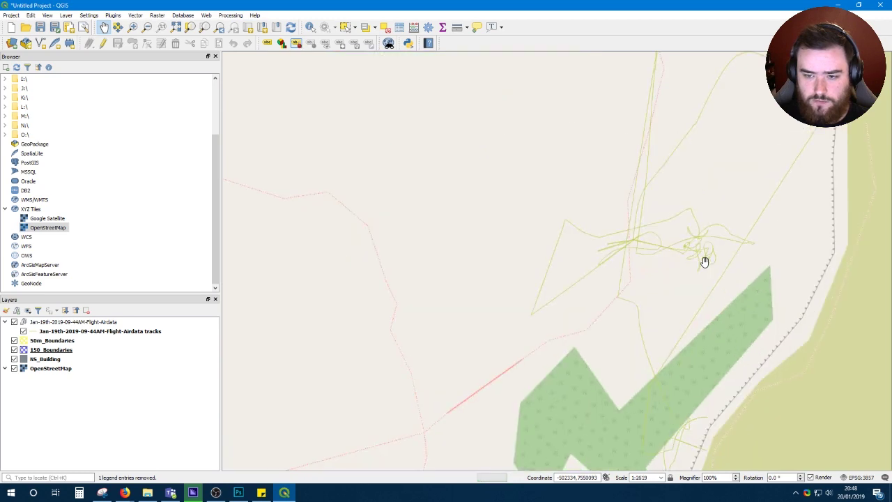
{"action": "left_click_drag", "start_coordinate": [703, 261], "coordinate": [596, 343]}
{"action": "left_click_drag", "start_coordinate": [612, 302], "coordinate": [562, 364]}
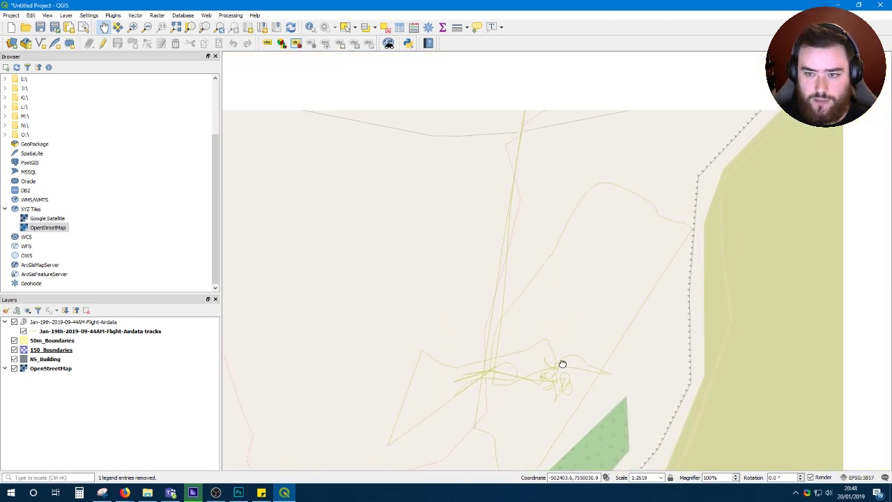
{"action": "scroll", "coordinate": [537, 360], "scroll_direction": "down", "scroll_amount": 1}
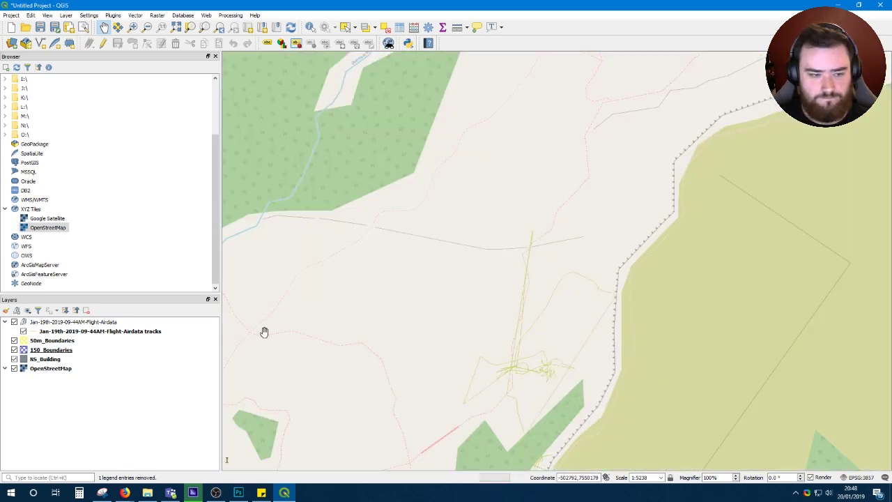
{"action": "left_click_drag", "start_coordinate": [167, 337], "coordinate": [42, 333]}
Step: Apply the 'effect neon' line style to the tracks layer
{"action": "right_click", "coordinate": [45, 332]}
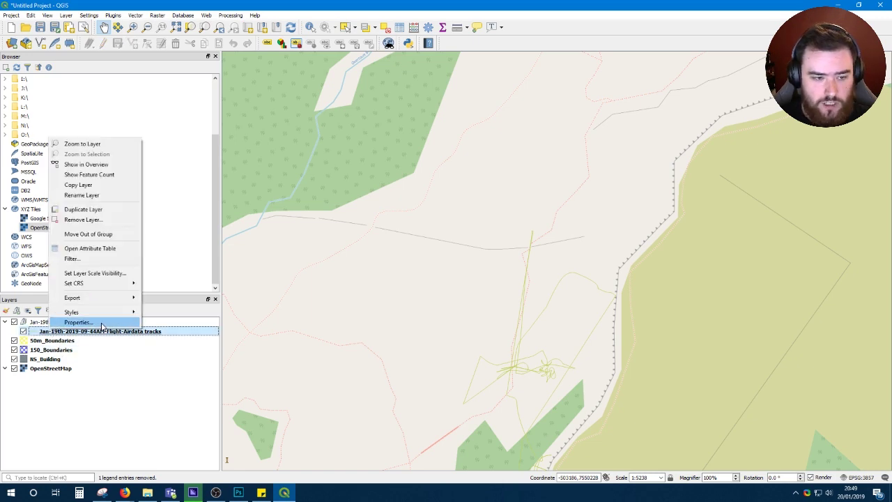
{"action": "left_click", "coordinate": [101, 322]}
{"action": "left_click_drag", "start_coordinate": [616, 125], "coordinate": [283, 135]}
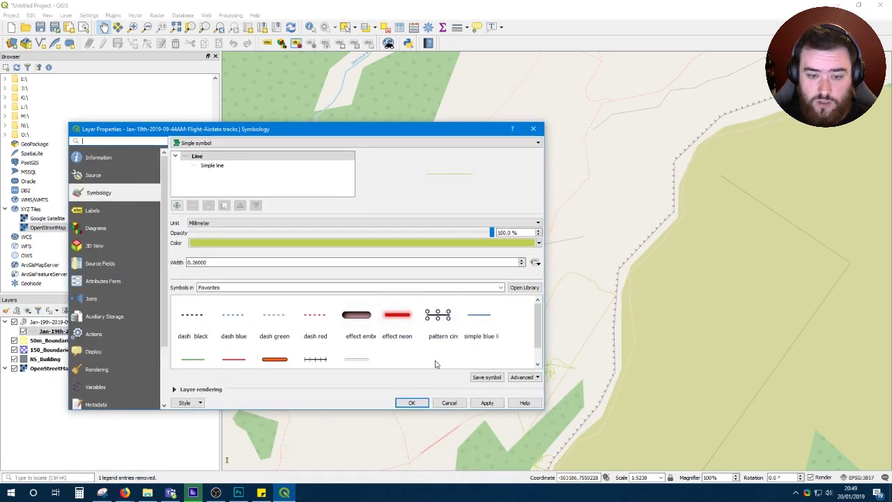
{"action": "left_click", "coordinate": [397, 319]}
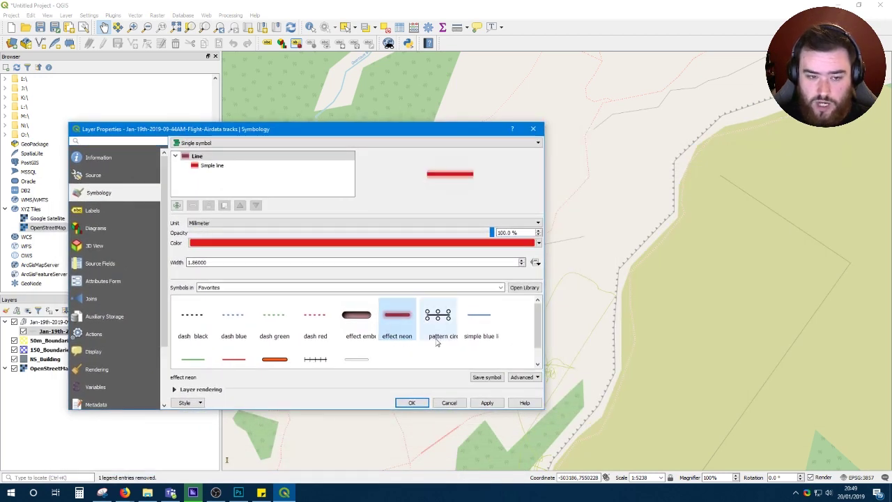
Step: Add a Simple line to the symbol, colour it dark red #b71417, and apply
{"action": "left_click", "coordinate": [202, 167]}
{"action": "left_click", "coordinate": [176, 205]}
{"action": "left_click", "coordinate": [216, 175]}
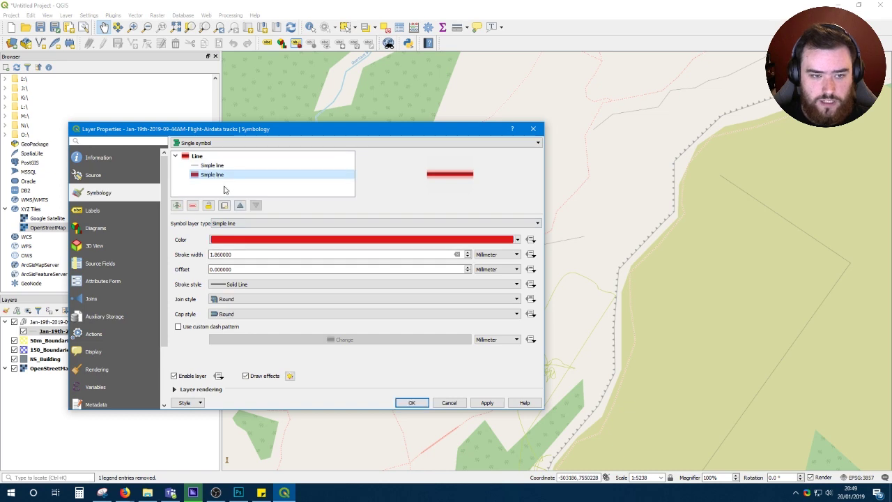
{"action": "left_click", "coordinate": [299, 241]}
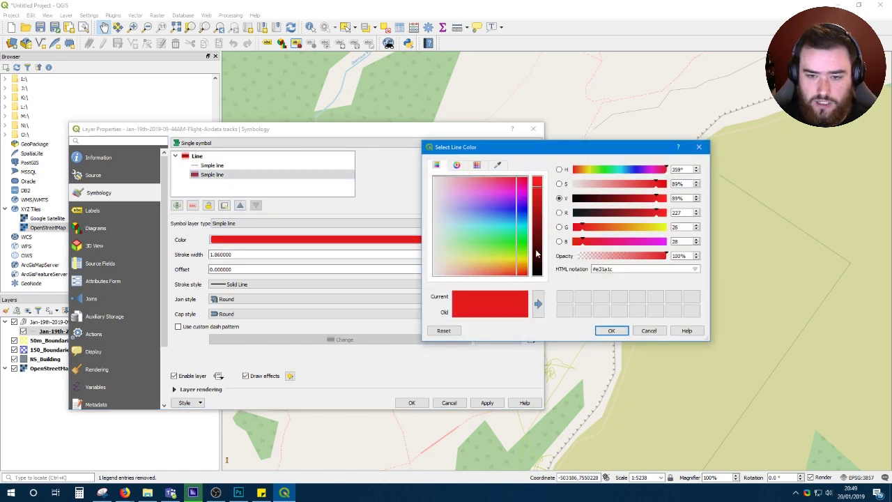
{"action": "left_click_drag", "start_coordinate": [536, 252], "coordinate": [536, 205]}
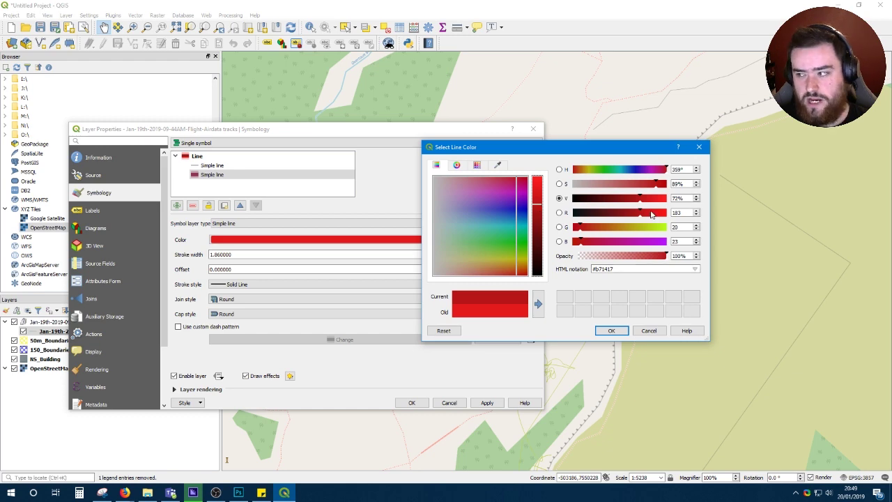
{"action": "left_click", "coordinate": [611, 331]}
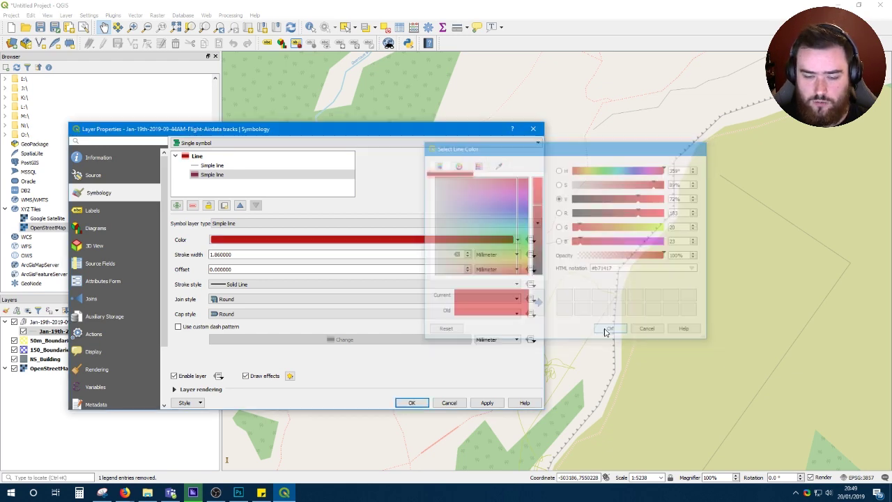
{"action": "left_click", "coordinate": [417, 403]}
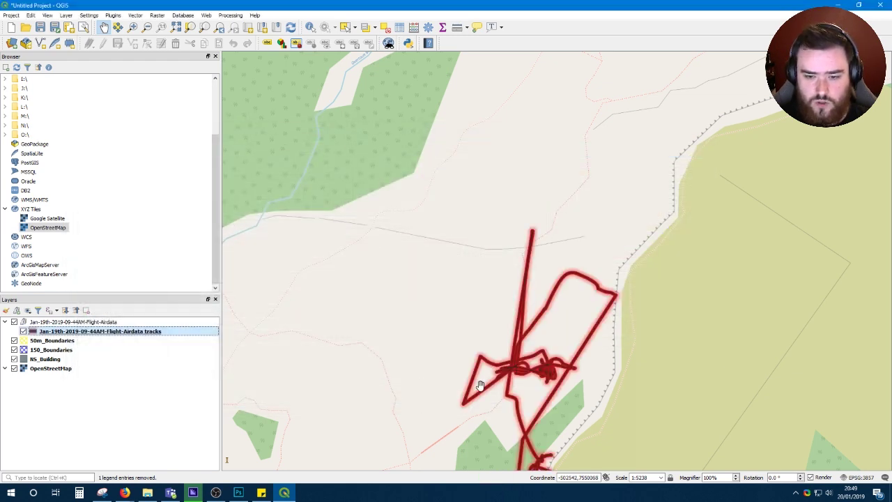
Step: Frame the track and buffers, then Save As the project as QGIS_Map_Flight
{"action": "scroll", "coordinate": [365, 400], "scroll_direction": "down", "scroll_amount": 1}
{"action": "left_click_drag", "start_coordinate": [483, 387], "coordinate": [559, 252]}
{"action": "scroll", "coordinate": [559, 252], "scroll_direction": "down", "scroll_amount": 1}
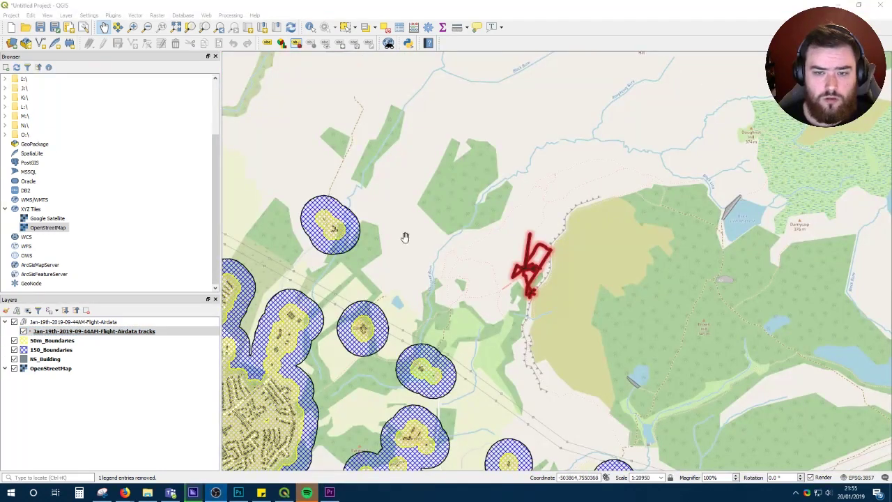
{"action": "left_click", "coordinate": [11, 15]}
{"action": "left_click", "coordinate": [25, 111]}
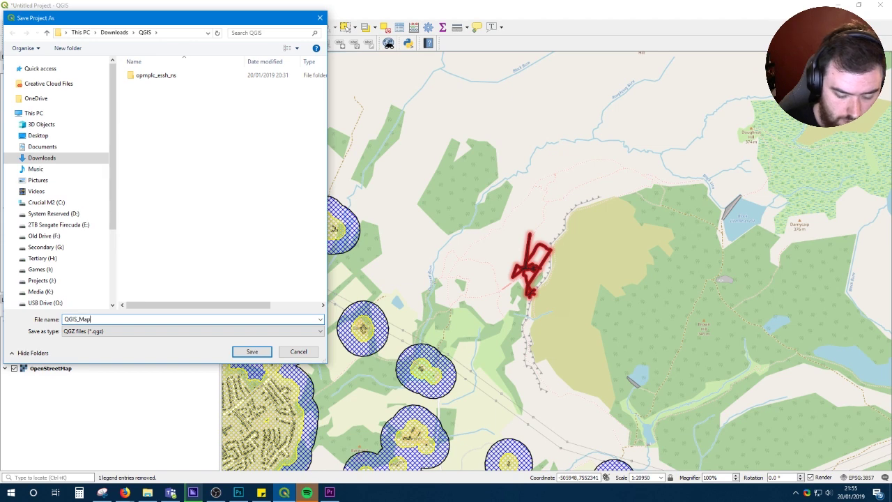
{"action": "type", "text": "QGIS_Map_Flight"}
{"action": "key", "text": "Return"}
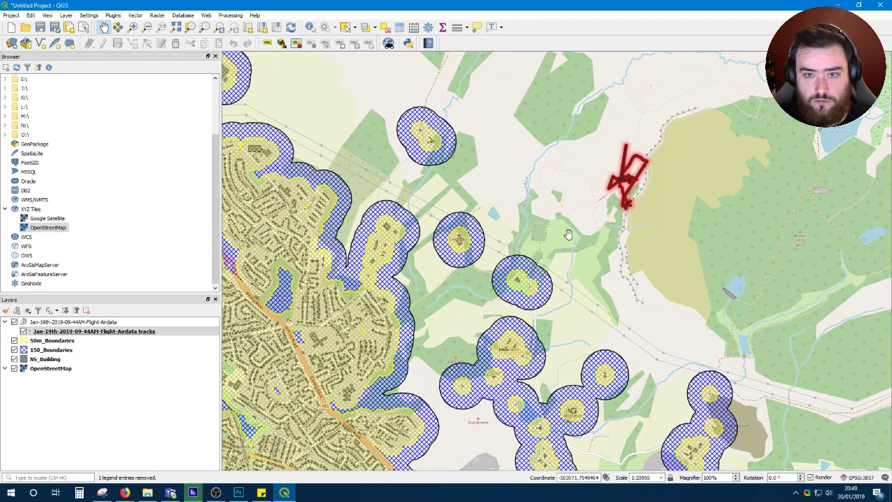
{"action": "left_click_drag", "start_coordinate": [659, 168], "coordinate": [574, 304]}
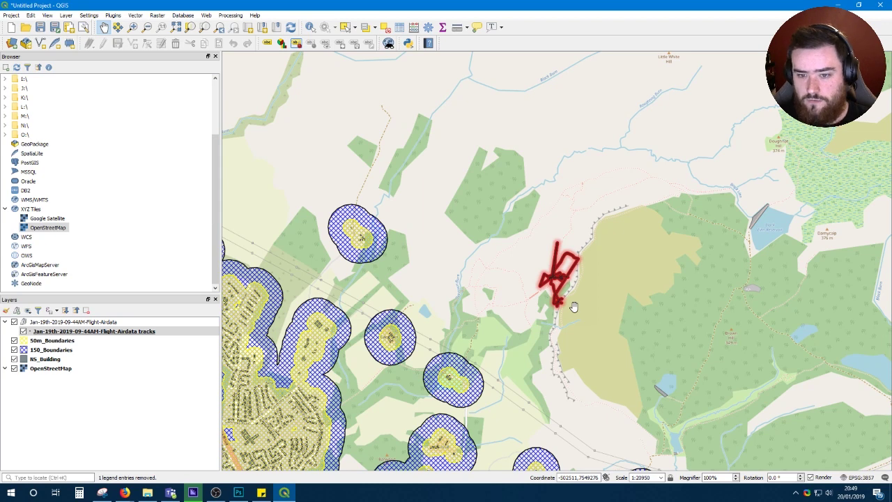
{"action": "left_click_drag", "start_coordinate": [573, 308], "coordinate": [566, 307]}
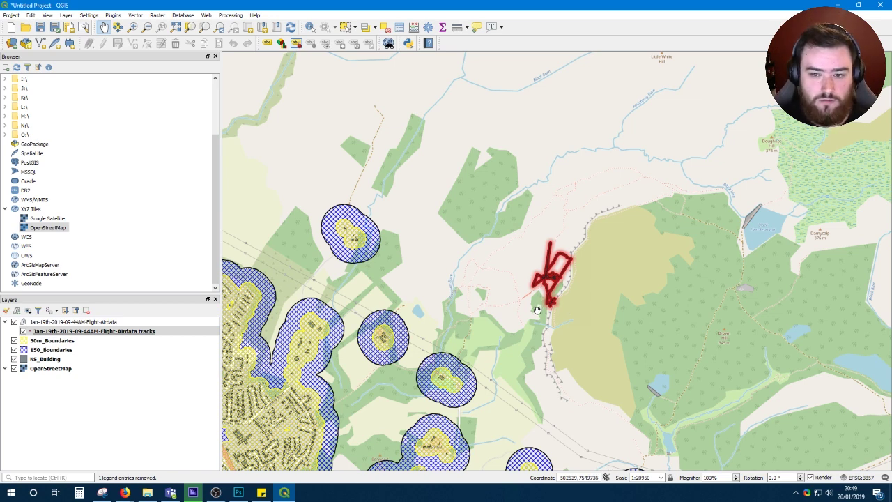
{"action": "left_click_drag", "start_coordinate": [537, 311], "coordinate": [517, 302]}
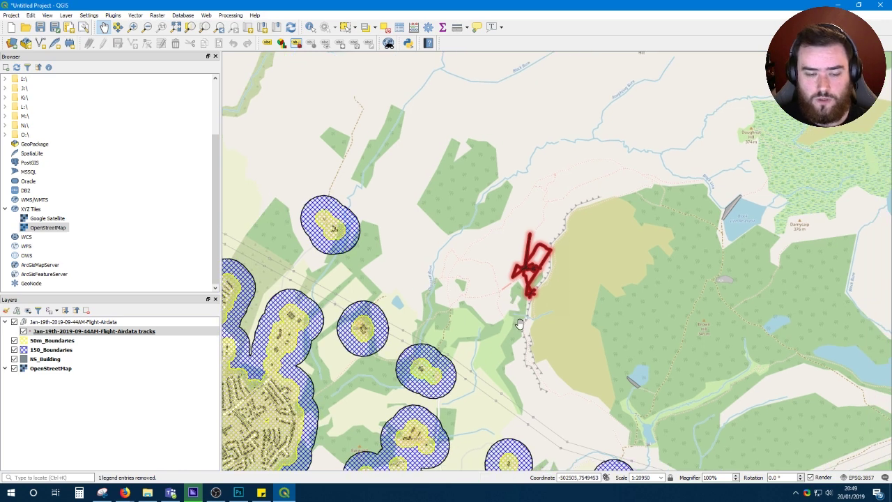